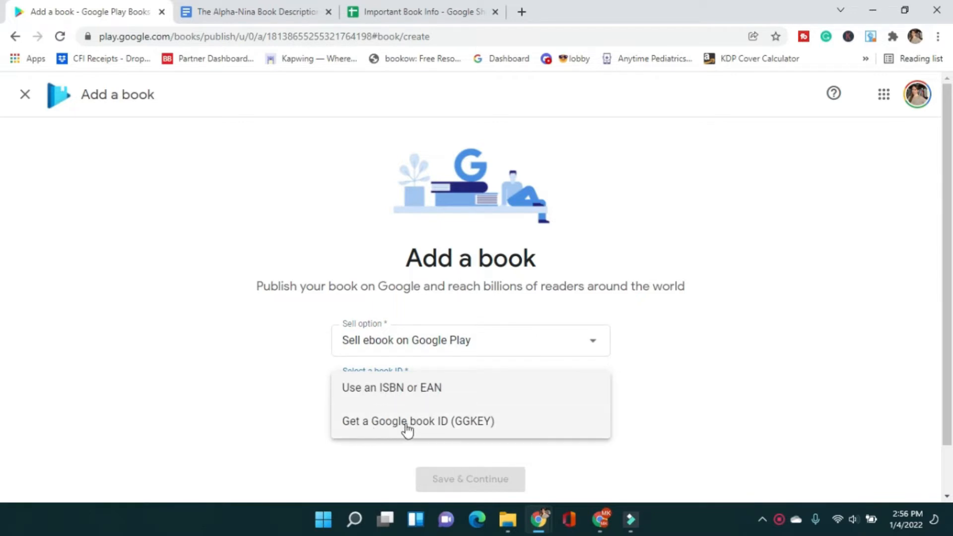
click(375, 390)
scroll(258, 310, down, 1)
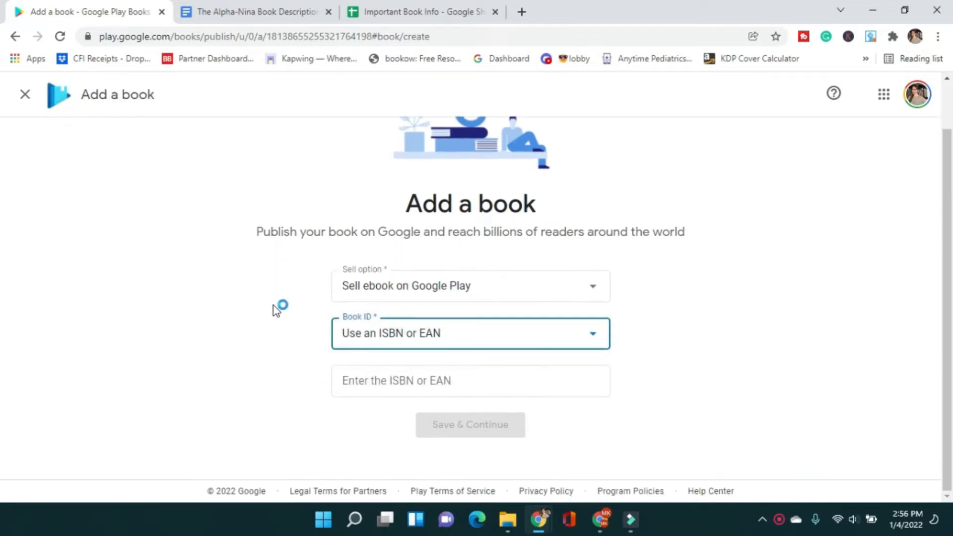
click(371, 386)
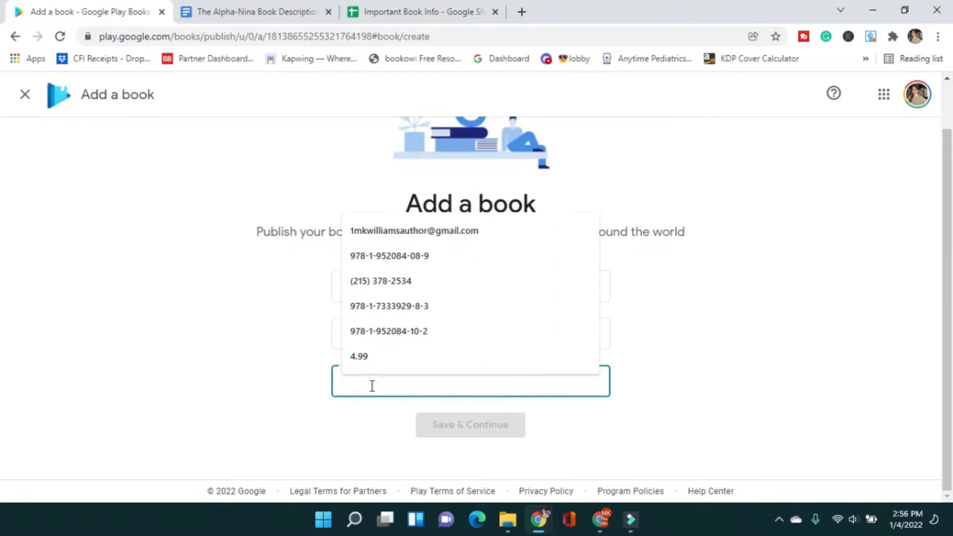
key(ctrl+v)
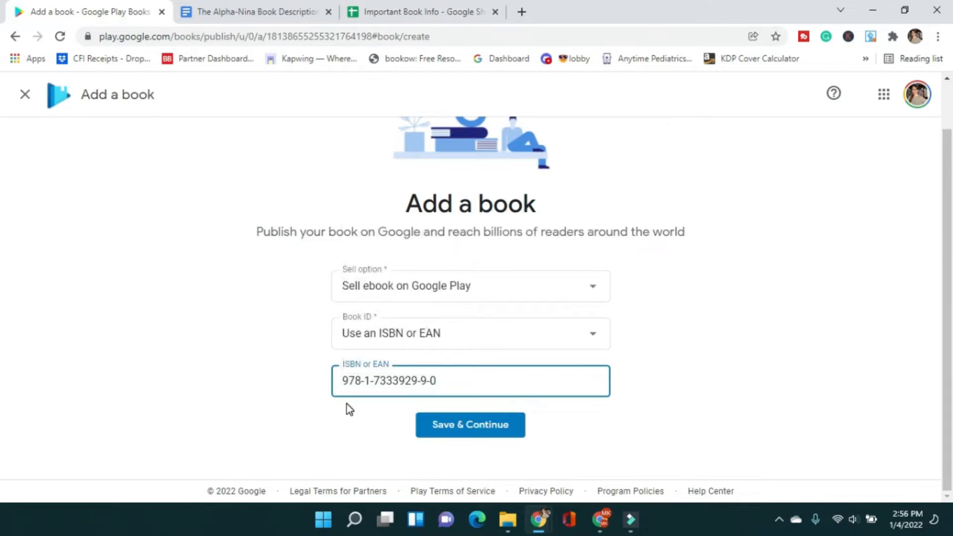
click(454, 433)
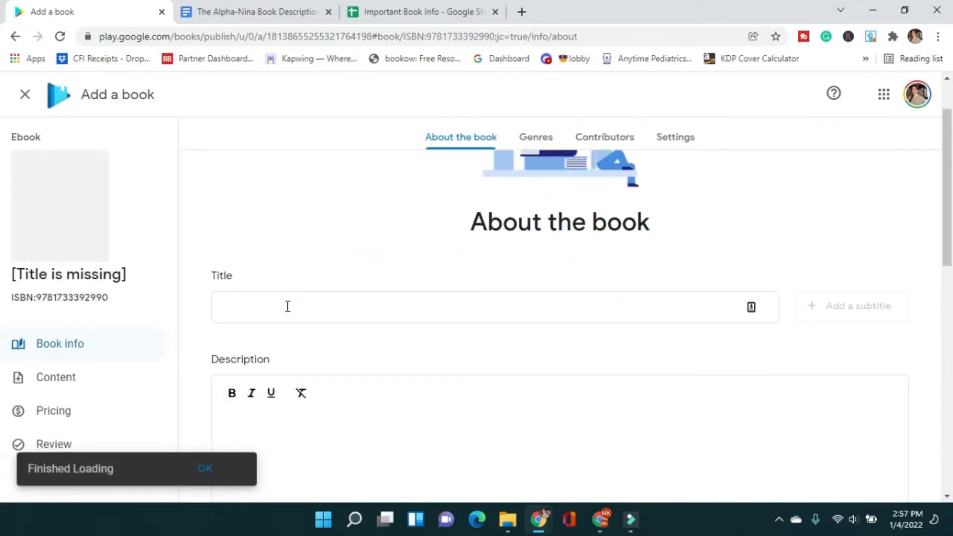
Enter "The Alpha-Nina" as the book title
click(287, 306)
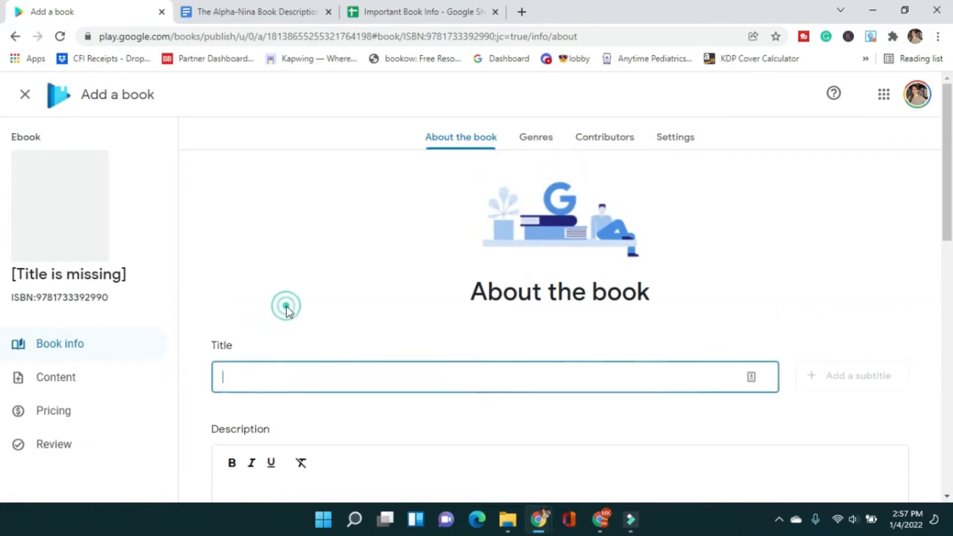
text(The A)
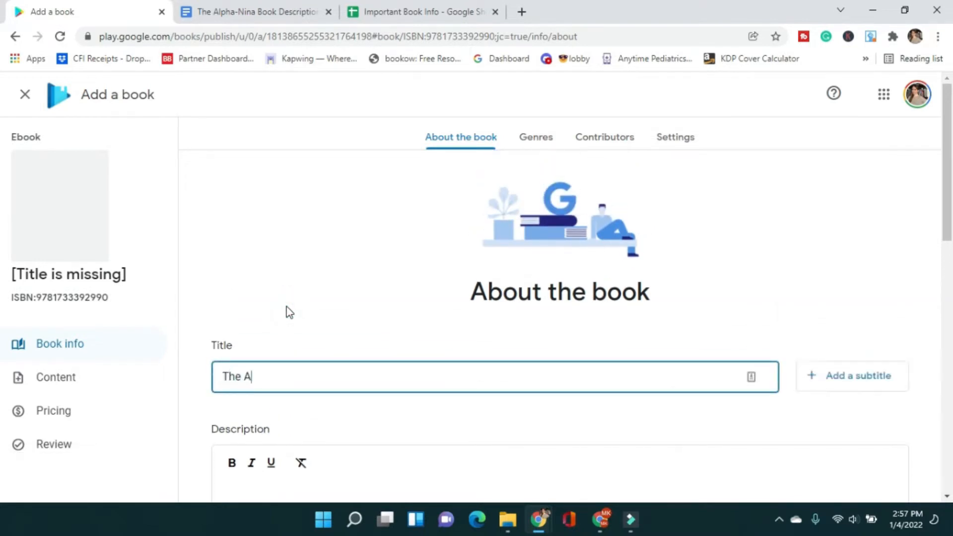
text(lpha-Nina)
Copy the full blurb from the Alpha-Nina Book Description document in Google Docs and paste it into the Google Play book's description
scroll(864, 389, down, 3)
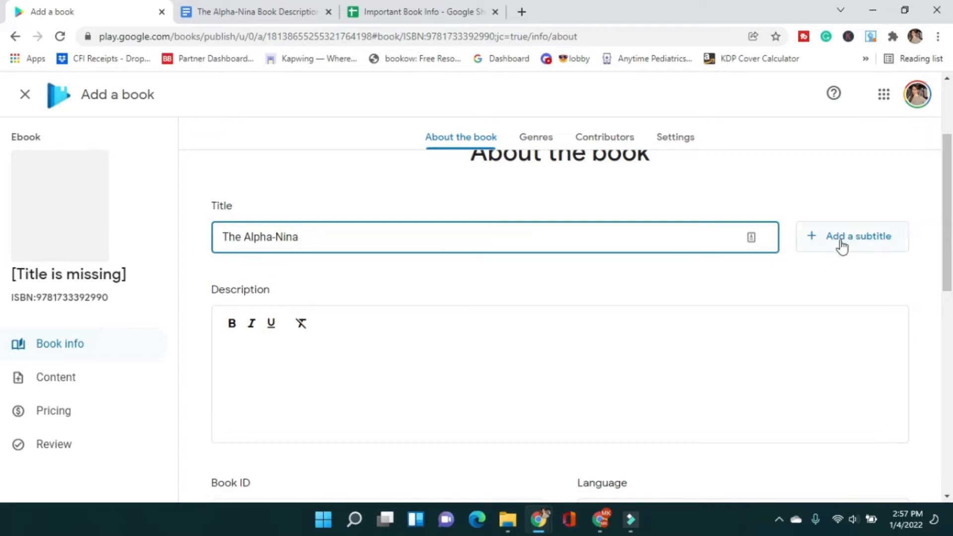
scroll(341, 288, down, 1)
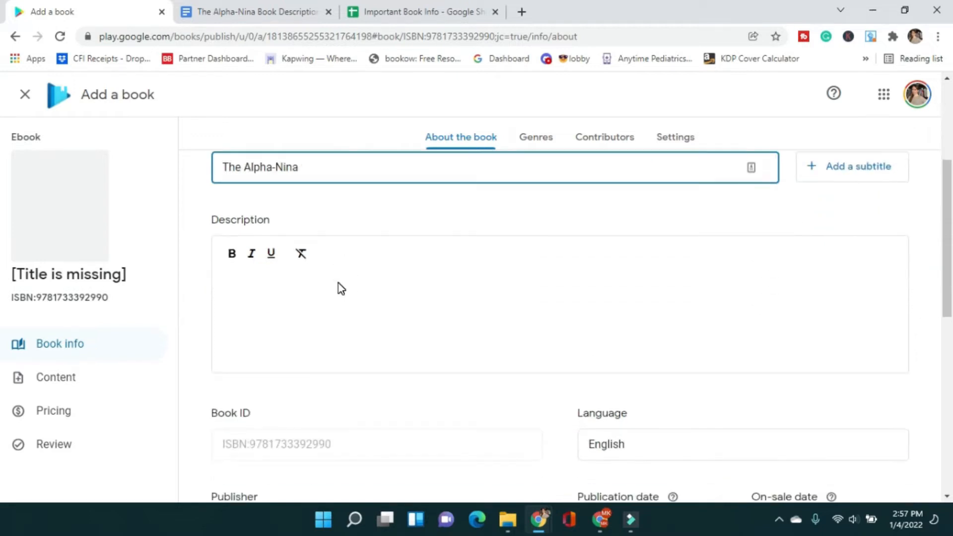
click(241, 10)
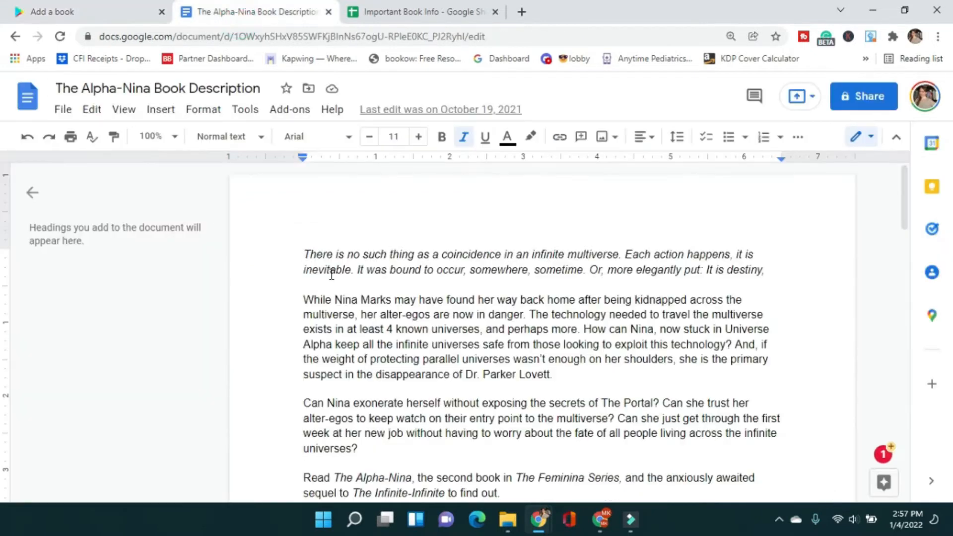
drag(304, 254, 508, 362)
key(ctrl+c)
click(79, 10)
click(369, 302)
key(ctrl+v)
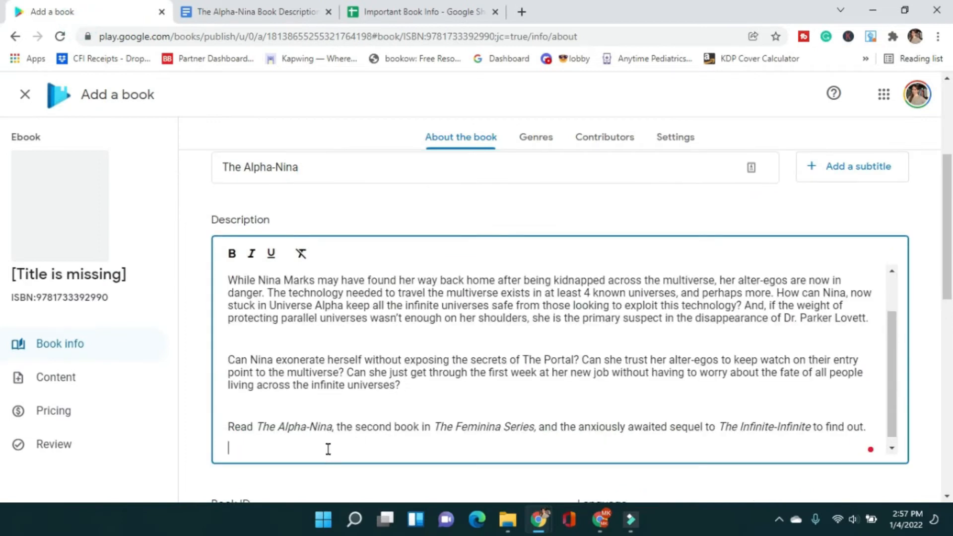
Remove the extra blank lines between the paragraphs of the book description
scroll(298, 437, up, 2)
scroll(252, 355, up, 2)
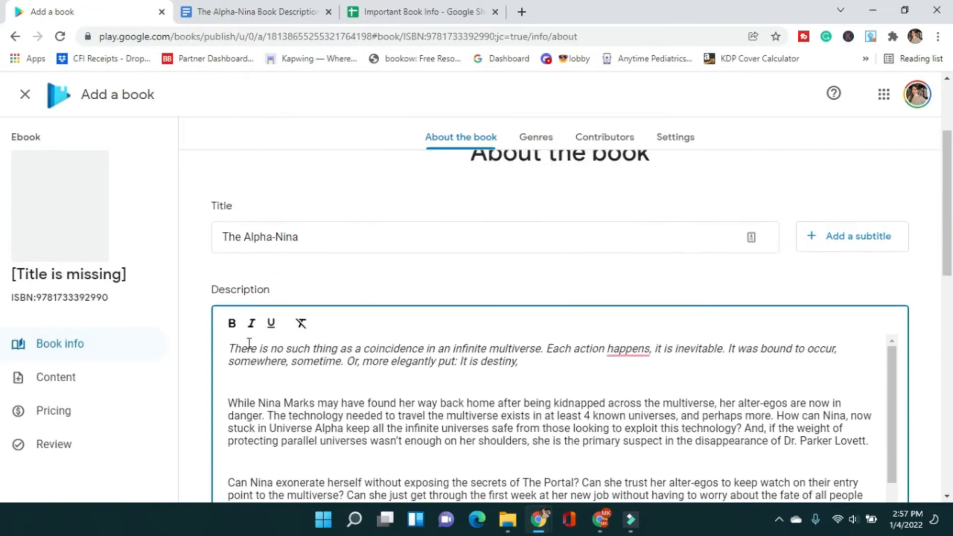
click(248, 385)
key(BackSpace)
click(248, 441)
key(BackSpace)
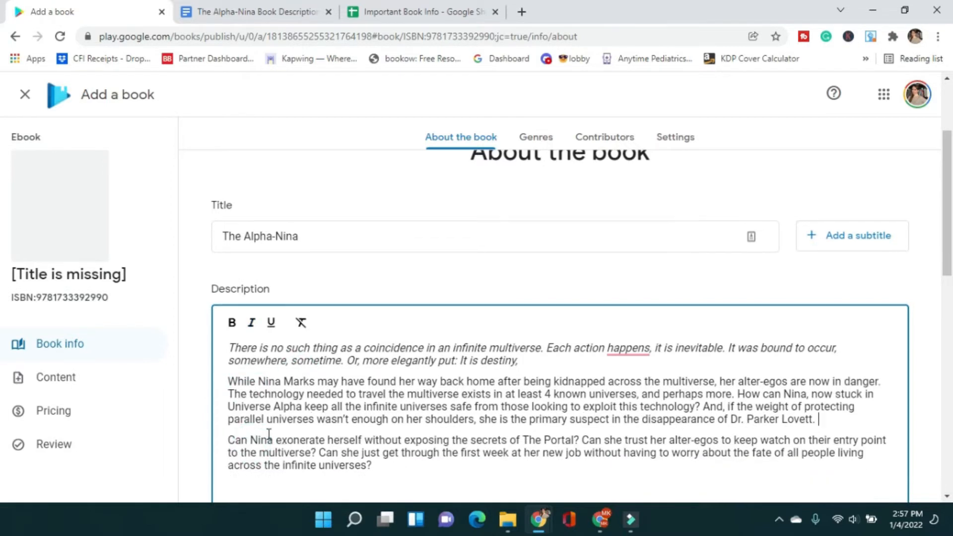
scroll(270, 432, down, 2)
click(266, 423)
key(BackSpace)
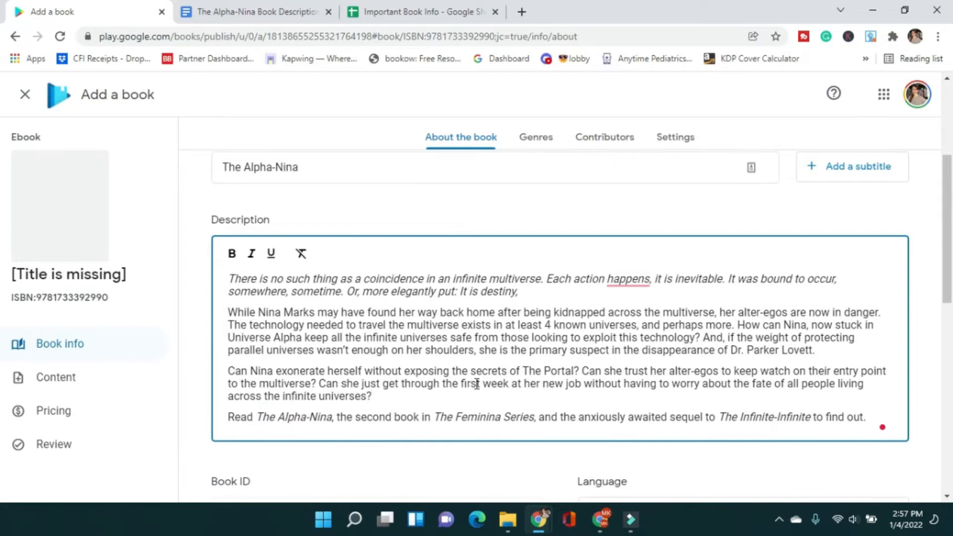
Check the help notes for the publication and on-sale dates, and set the publication date to 2022-03-01
scroll(214, 494, down, 1)
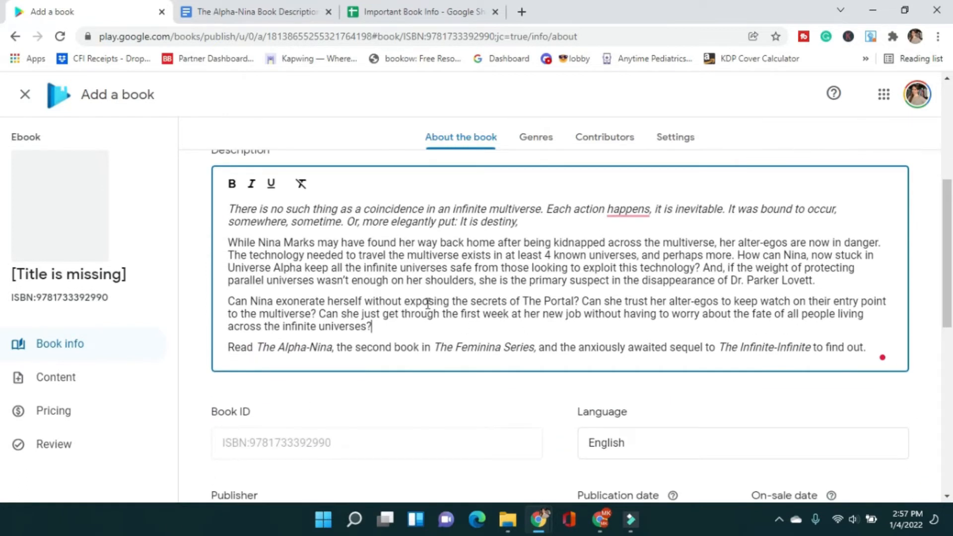
scroll(458, 358, down, 2)
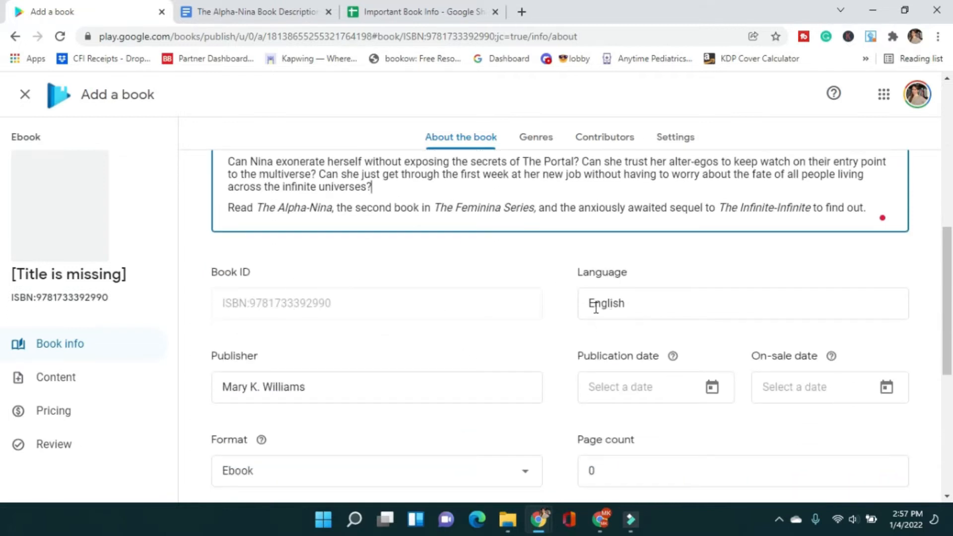
scroll(564, 328, down, 2)
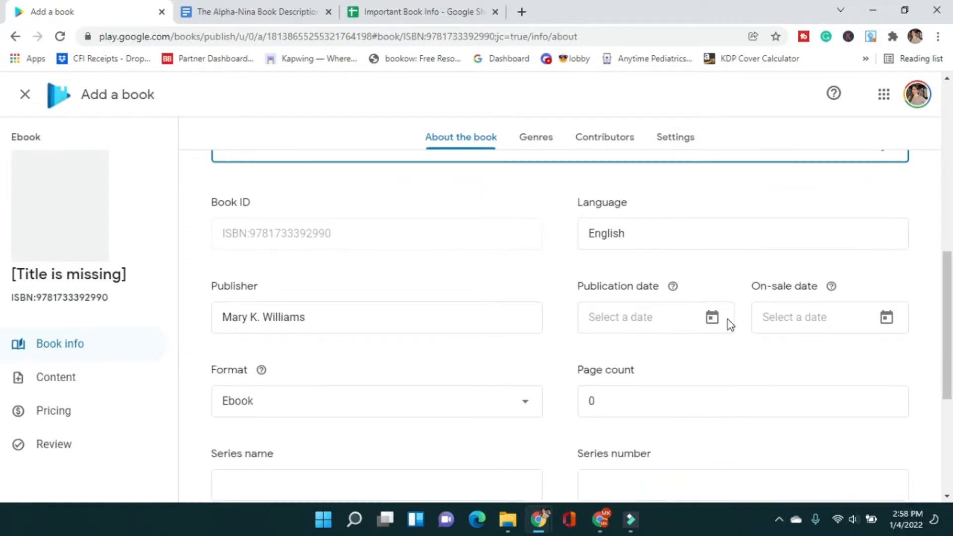
click(673, 287)
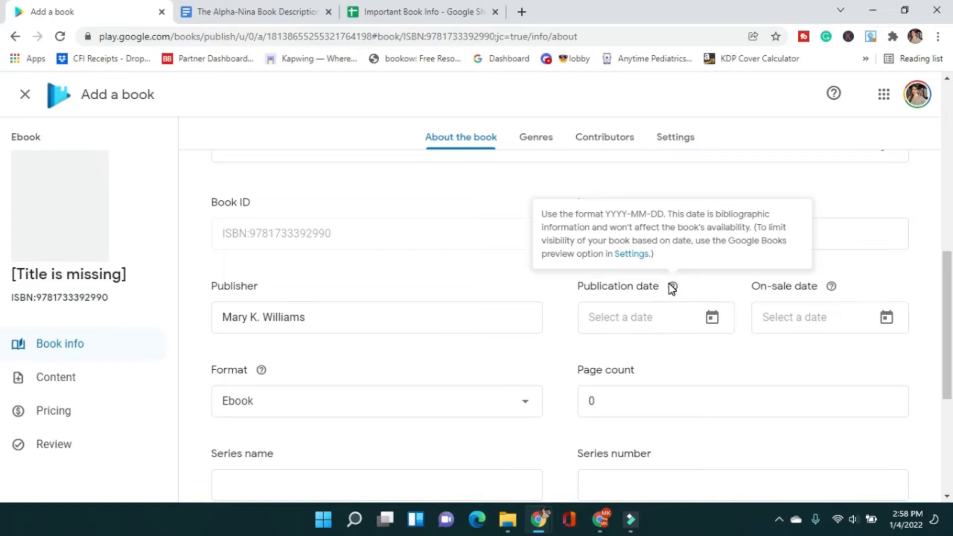
mouse_move(832, 288)
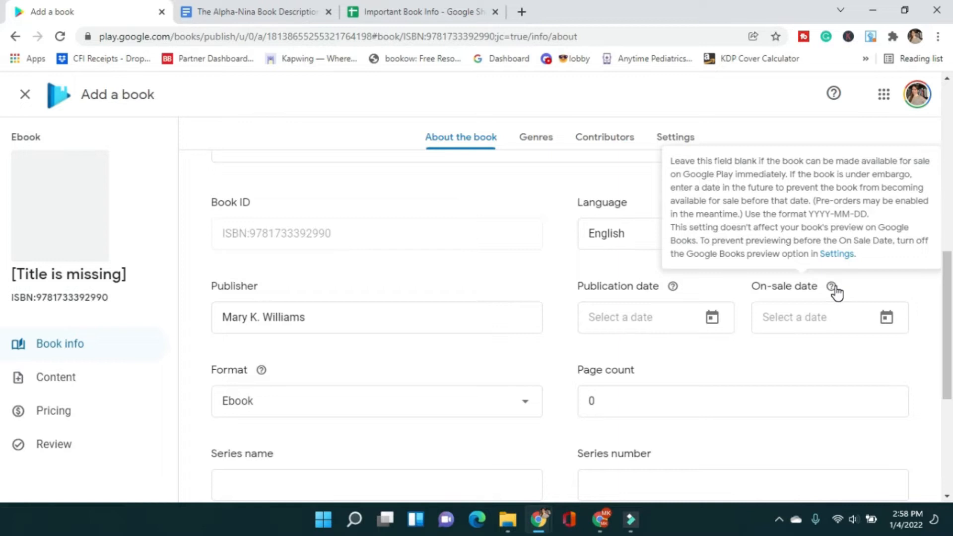
click(712, 318)
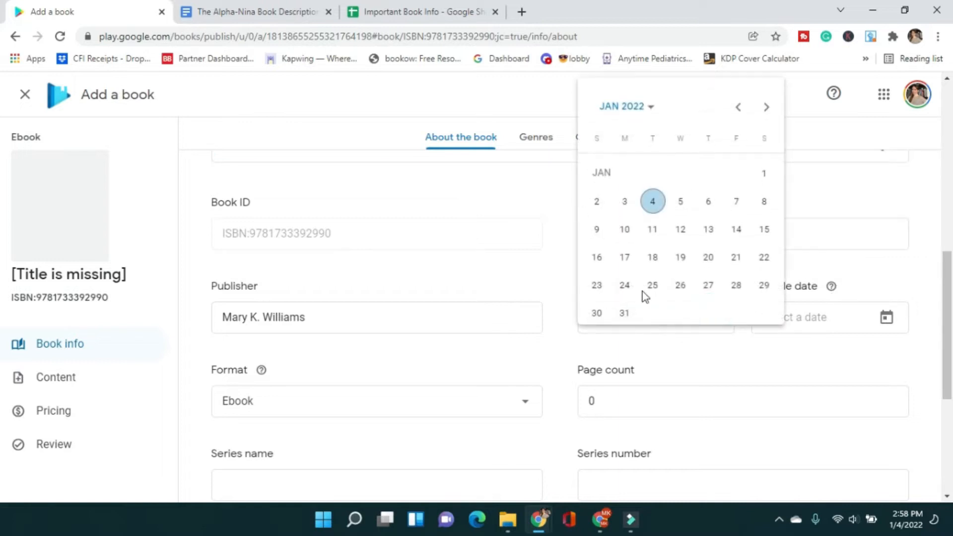
click(765, 107)
click(765, 107)
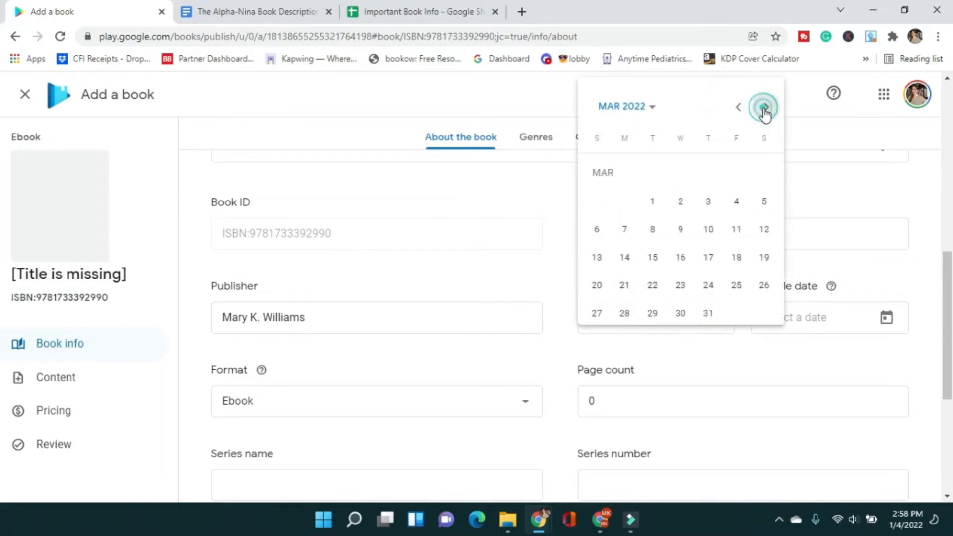
click(666, 204)
Set the on-sale date to 2022-03-01
click(887, 319)
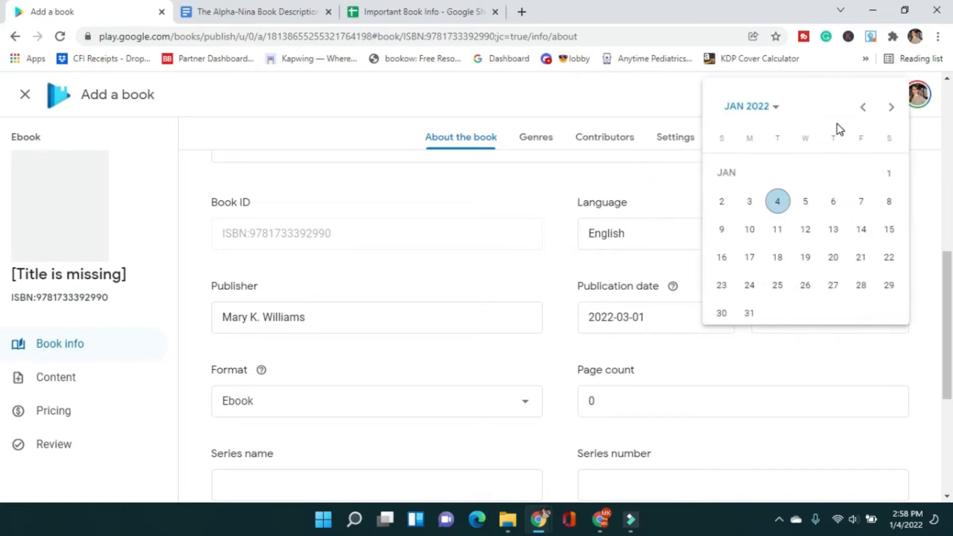
click(891, 109)
click(892, 108)
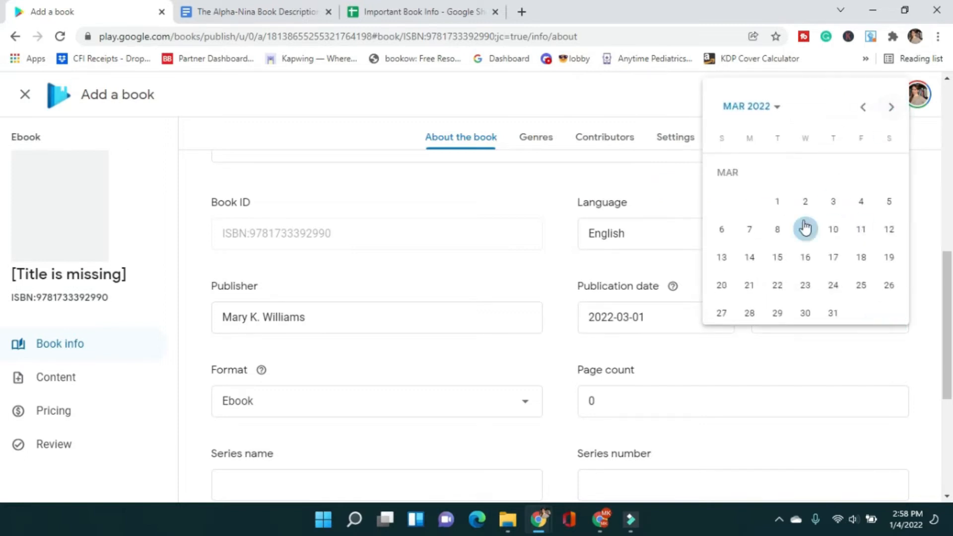
click(778, 201)
Set the ebook's page count to 291
scroll(519, 340, down, 3)
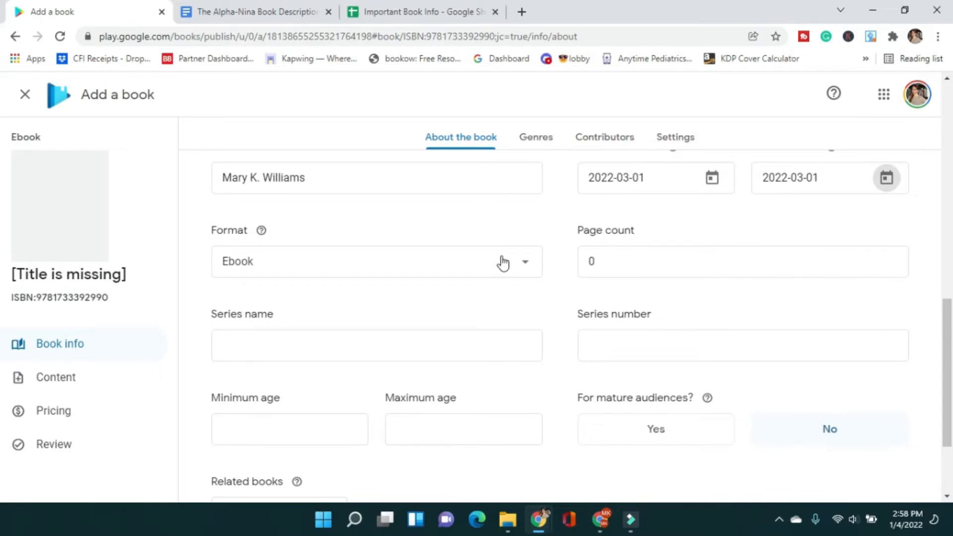
click(603, 263)
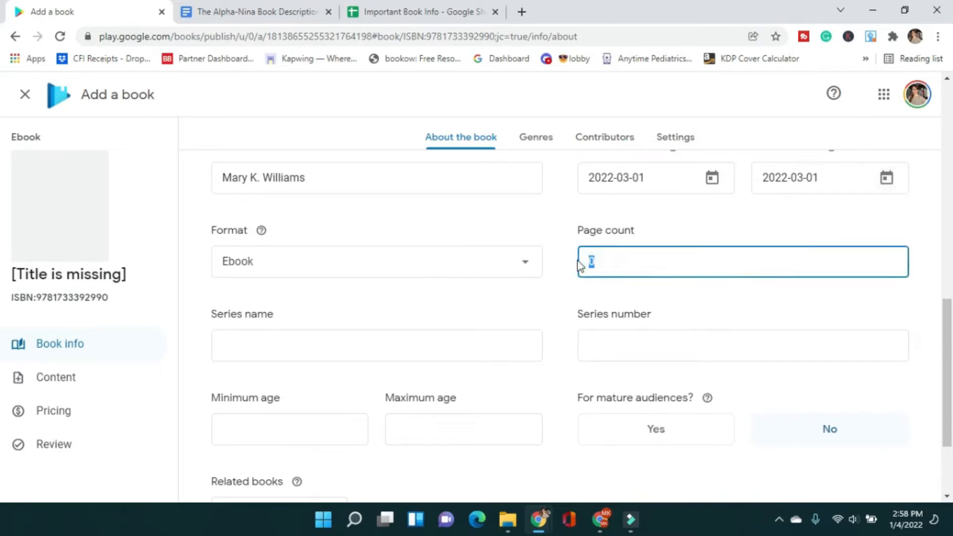
text(291)
Enter "Feminina" as the series name and 2 as the series number
click(392, 343)
text(Feminina)
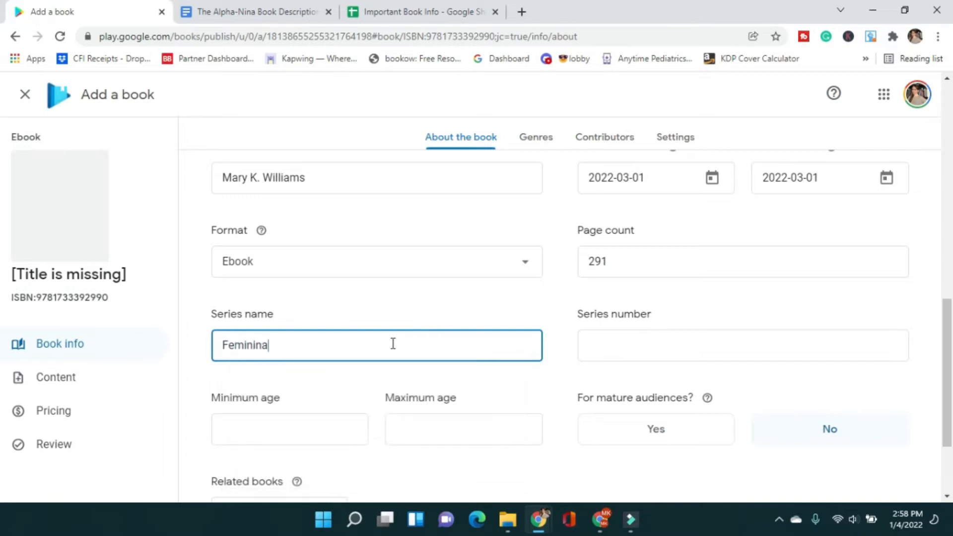
key(Tab)
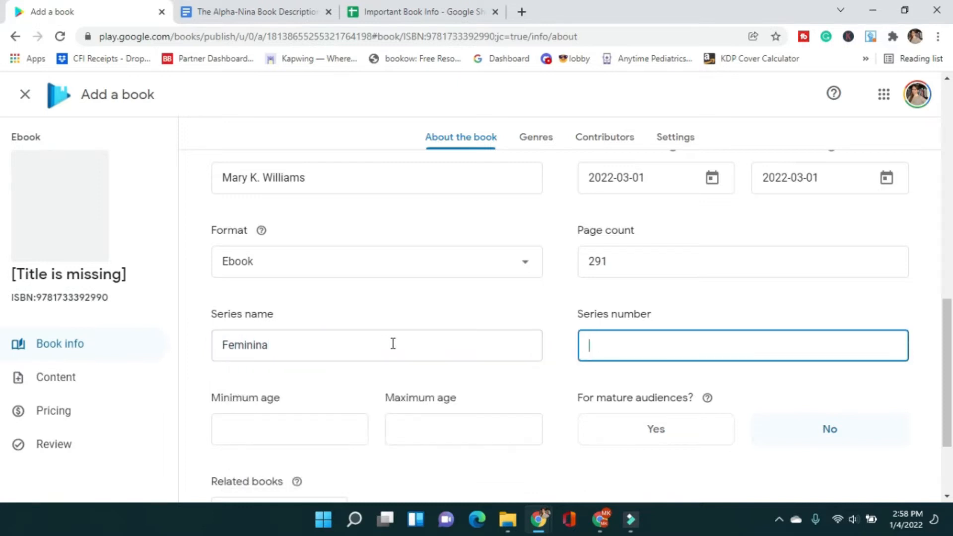
scroll(393, 343, down, 3)
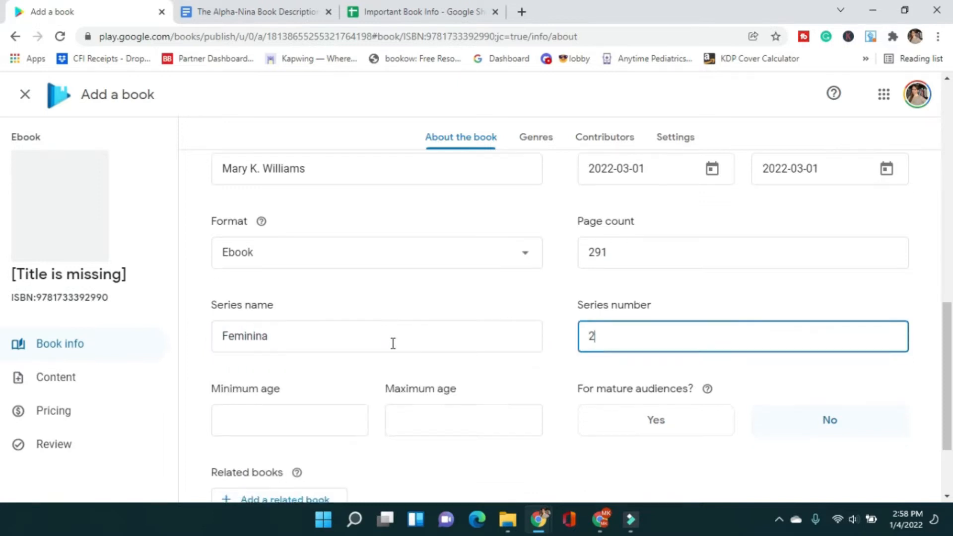
click(549, 354)
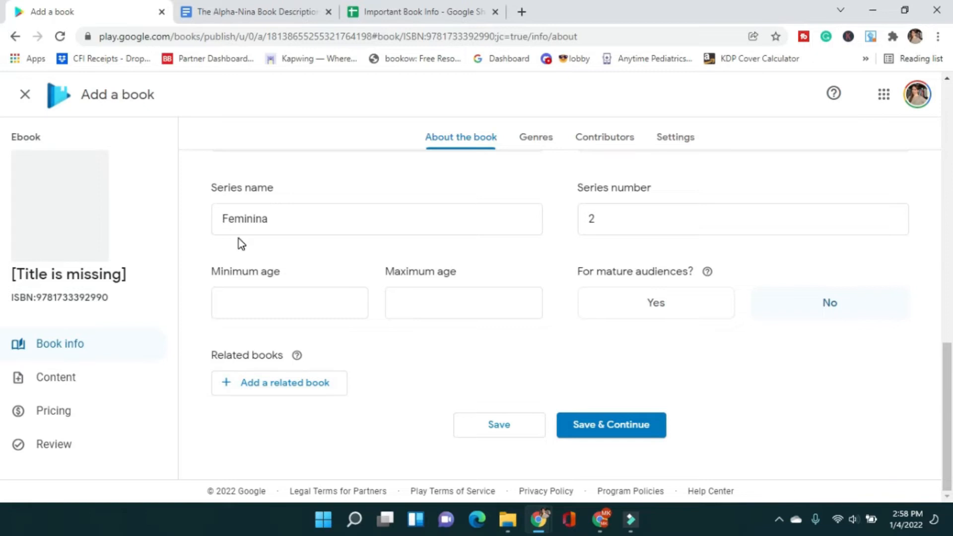
drag(214, 189, 309, 195)
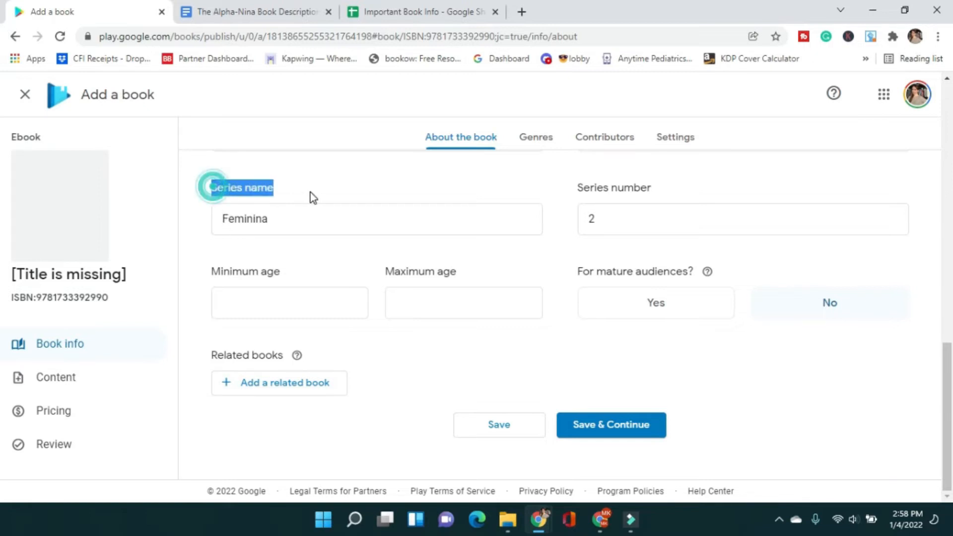
click(309, 195)
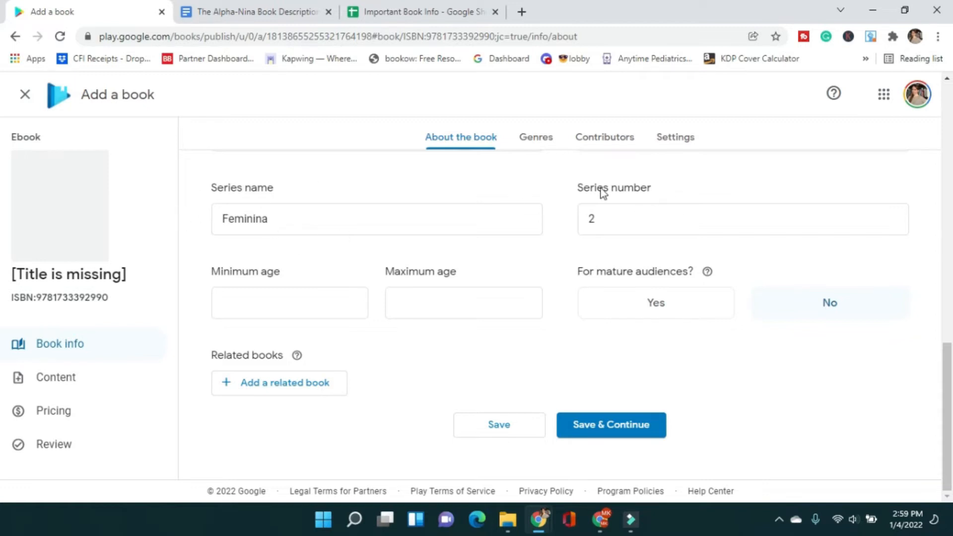
click(265, 389)
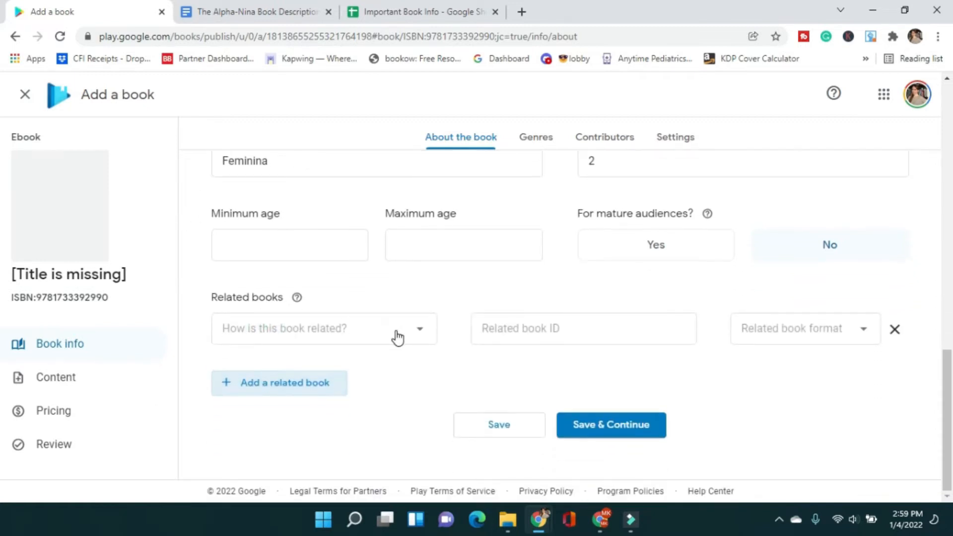
click(385, 339)
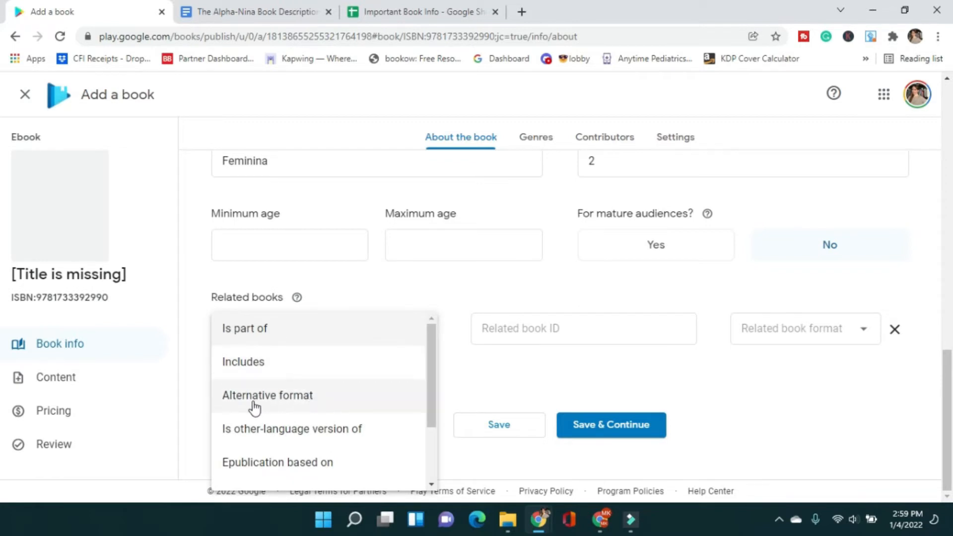
scroll(266, 443, down, 2)
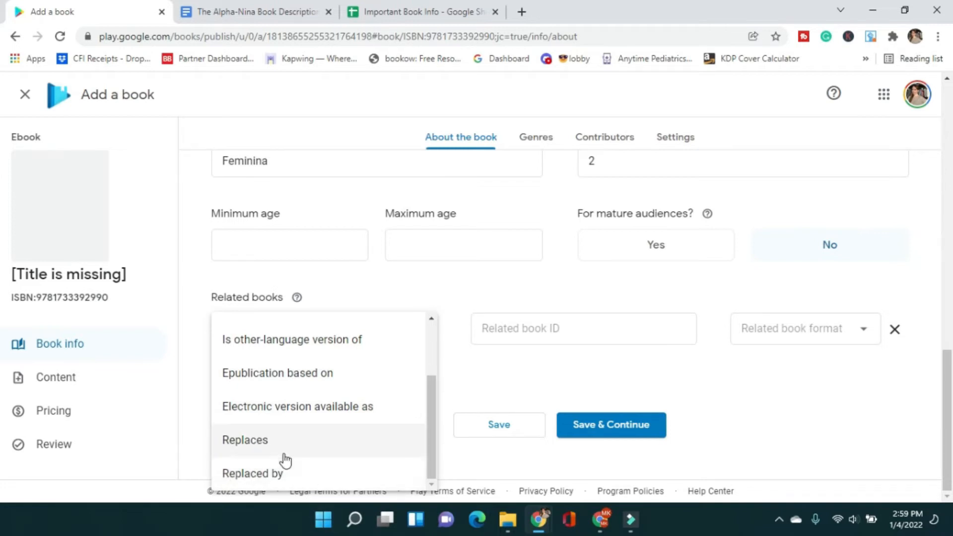
scroll(280, 447, up, 2)
scroll(264, 459, up, 4)
scroll(264, 427, down, 4)
click(517, 369)
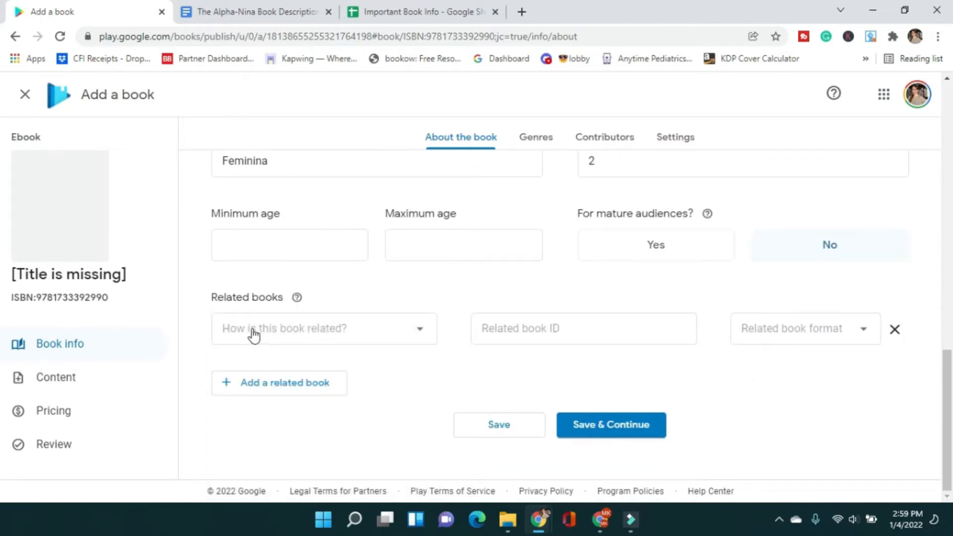
click(896, 331)
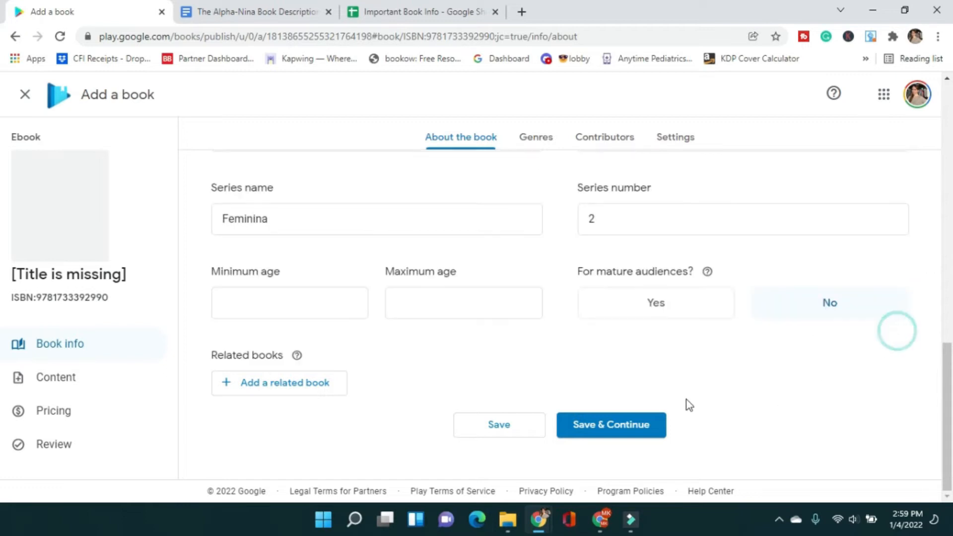
Save the book details and assign the BISAC genre Fiction / Science Fiction / Time Travel
click(628, 427)
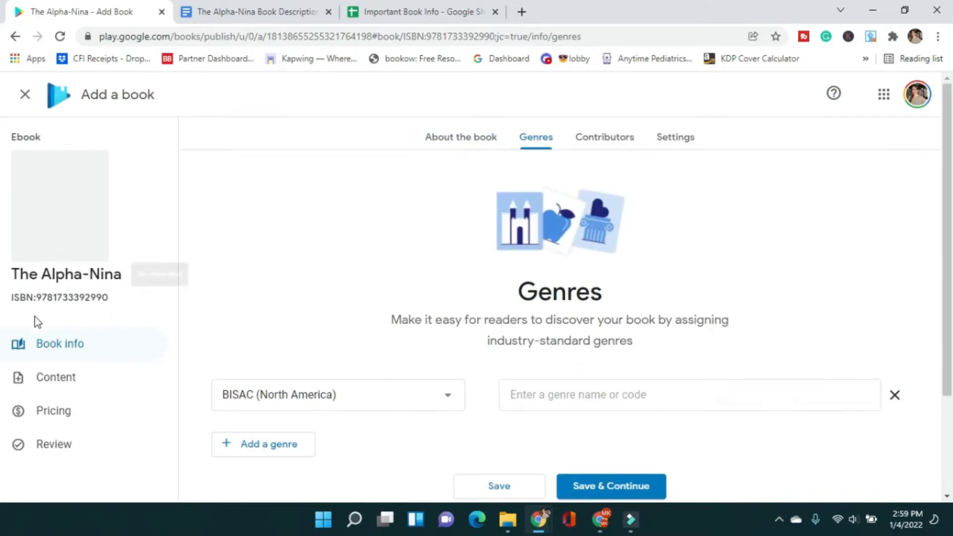
scroll(579, 279, down, 3)
click(576, 262)
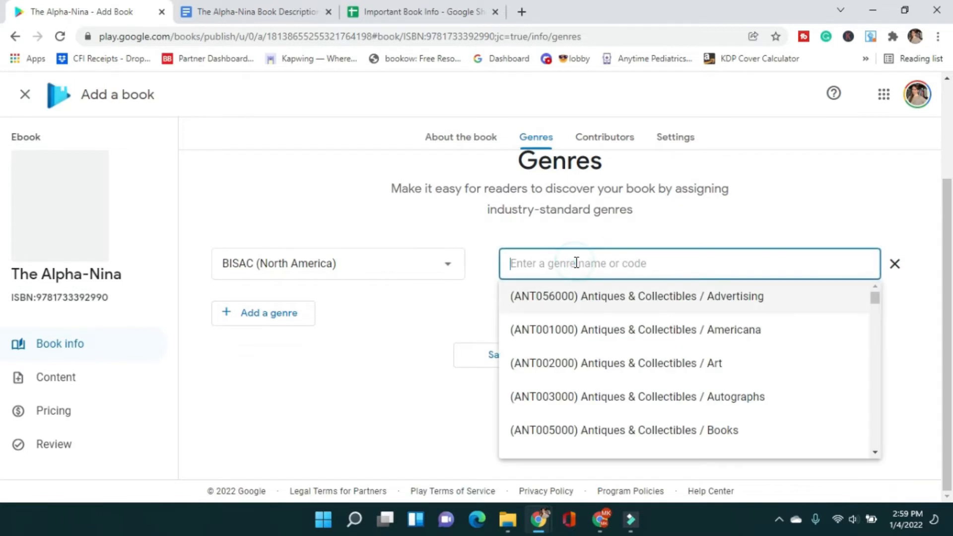
click(416, 216)
scroll(400, 309, up, 3)
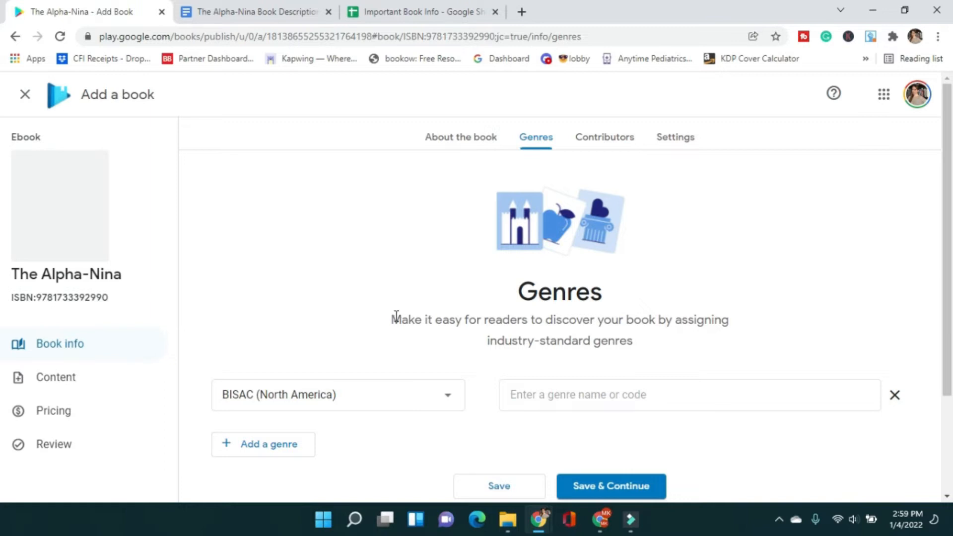
scroll(447, 328, down, 1)
click(520, 329)
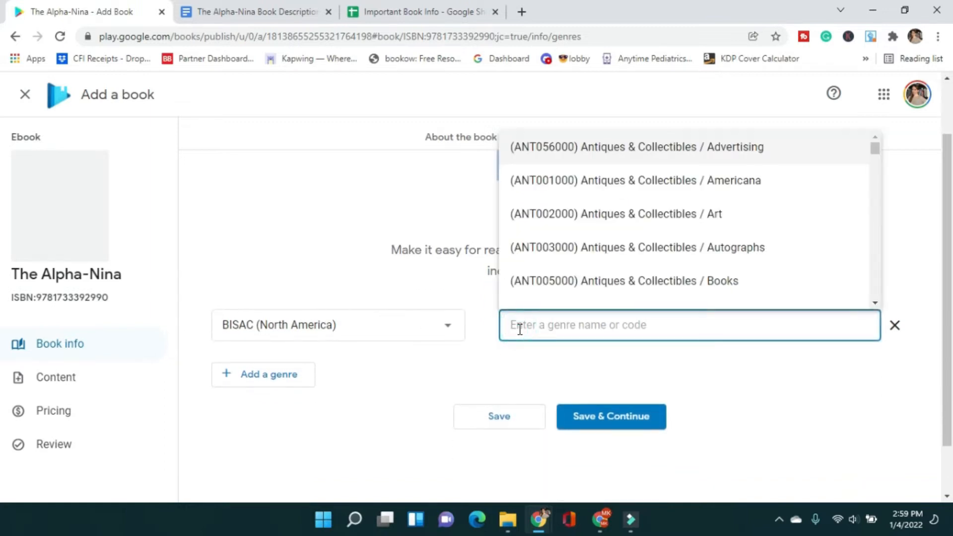
text(science fiction)
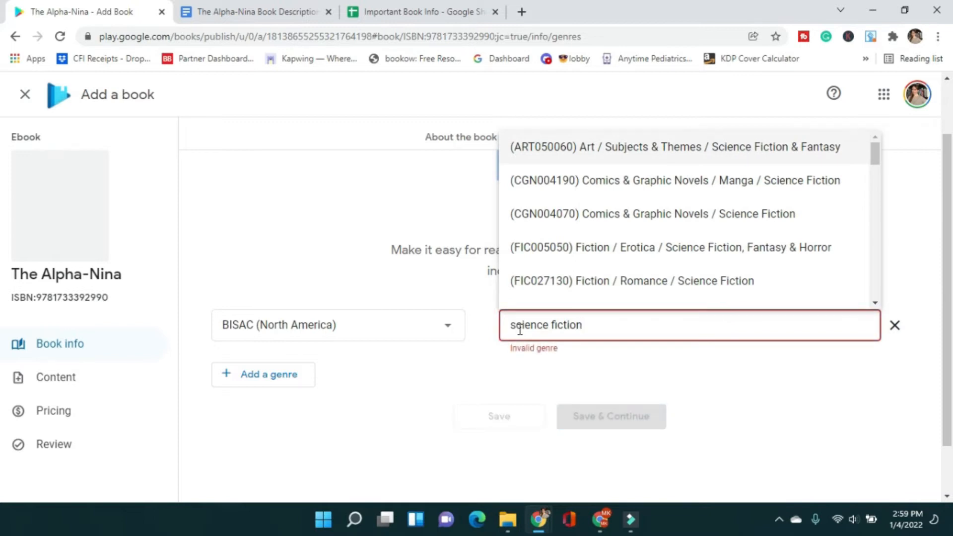
scroll(732, 200, down, 1)
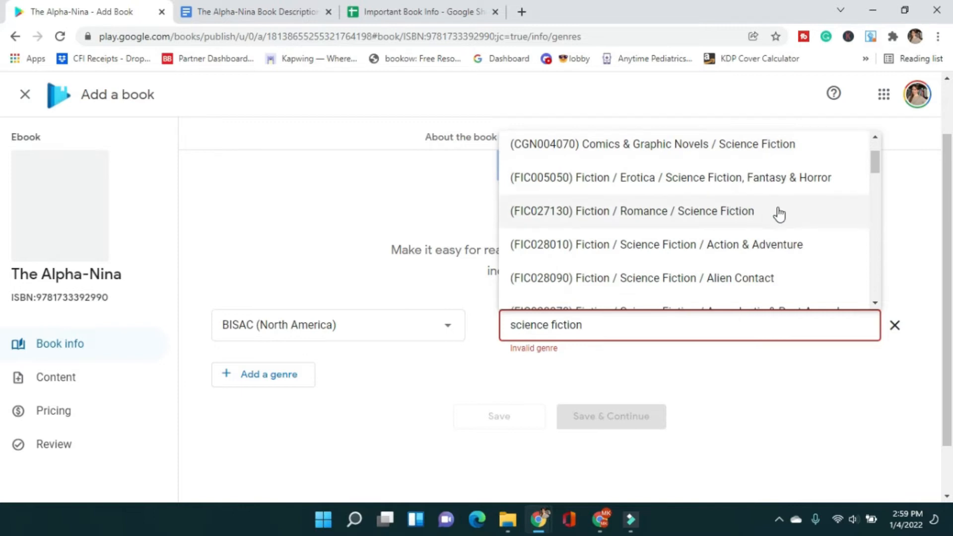
scroll(782, 240, down, 1)
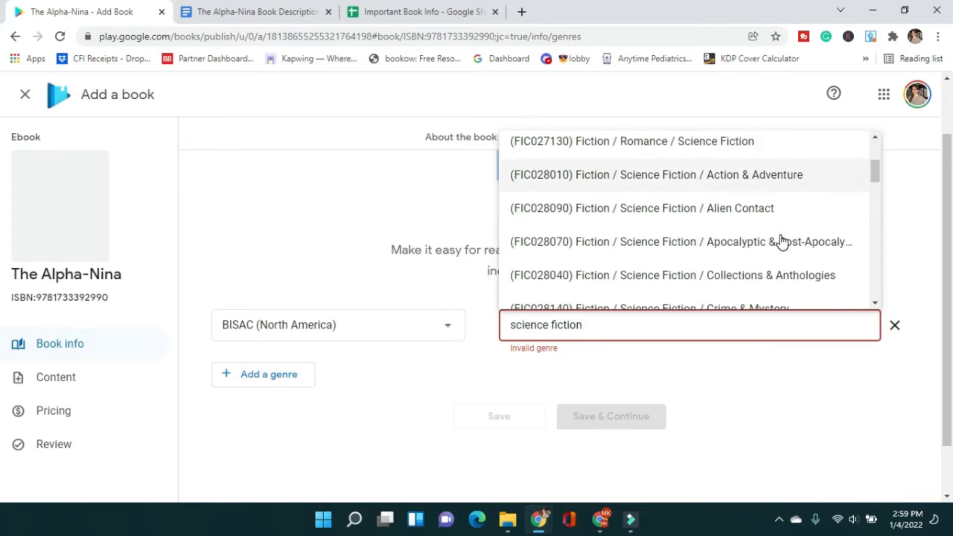
scroll(781, 240, down, 4)
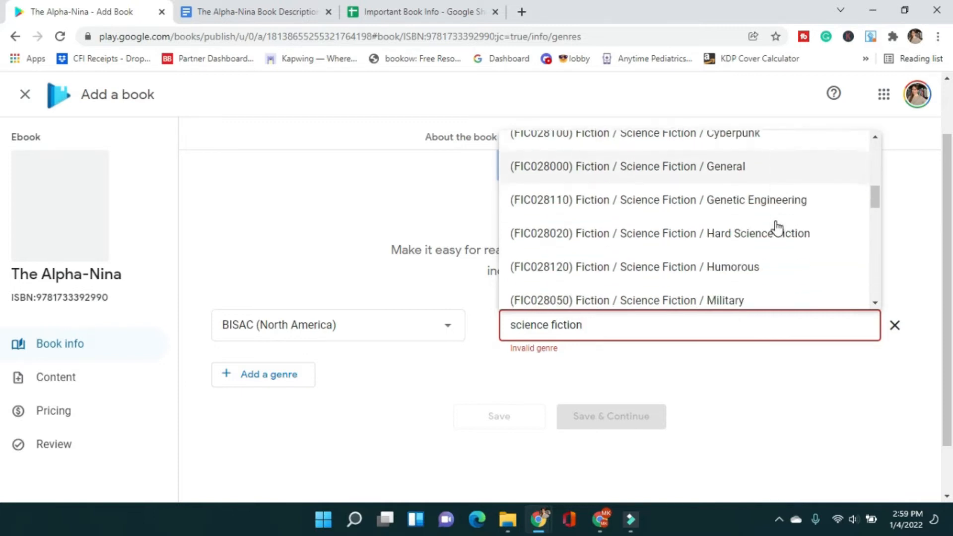
scroll(777, 228, down, 3)
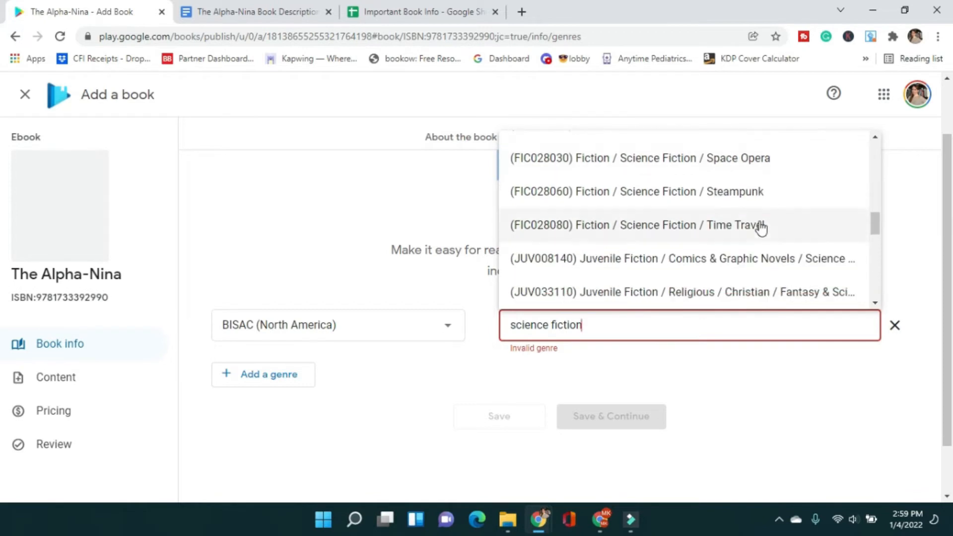
click(749, 227)
Add a second BISAC genre, Fiction / Science Fiction / Action & Adventure, and save the genres
click(267, 377)
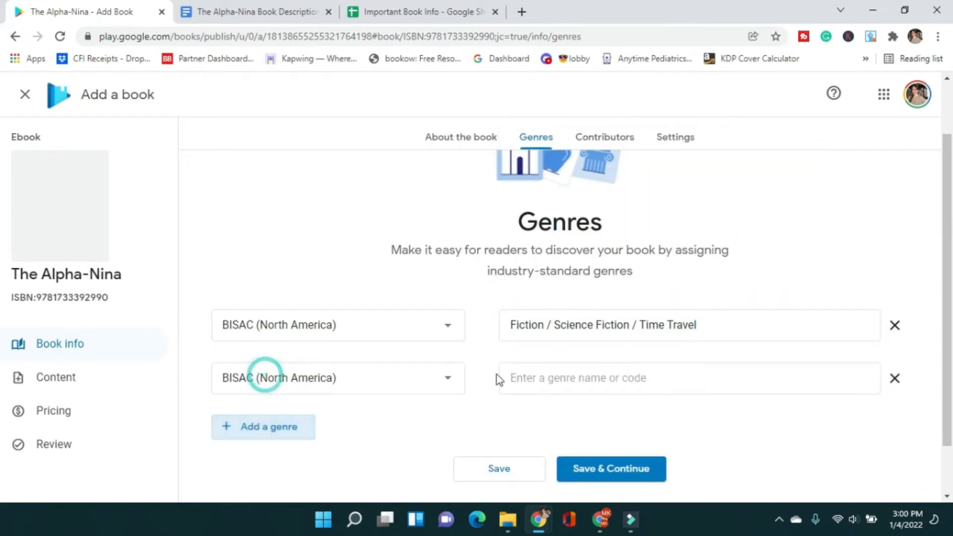
click(532, 377)
text(science fiction)
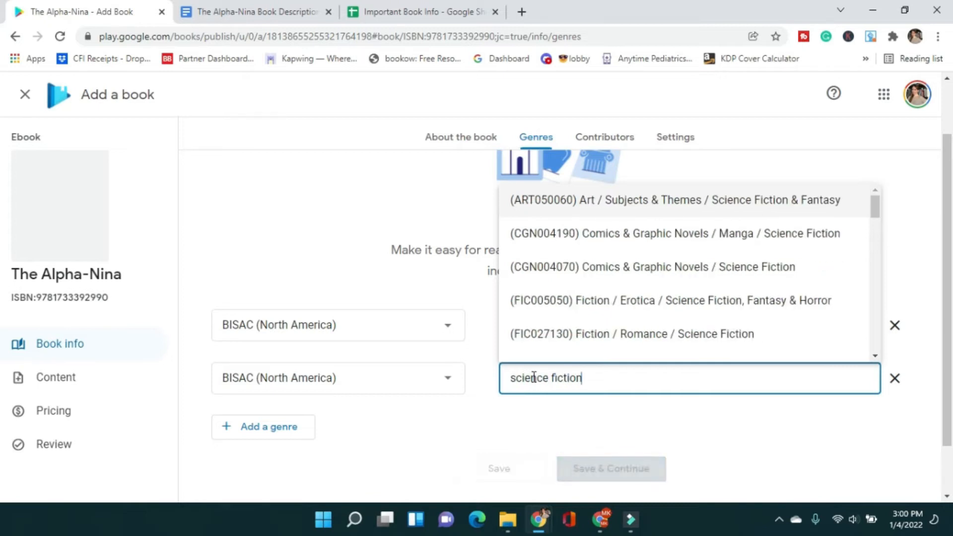
scroll(678, 283, down, 2)
click(685, 303)
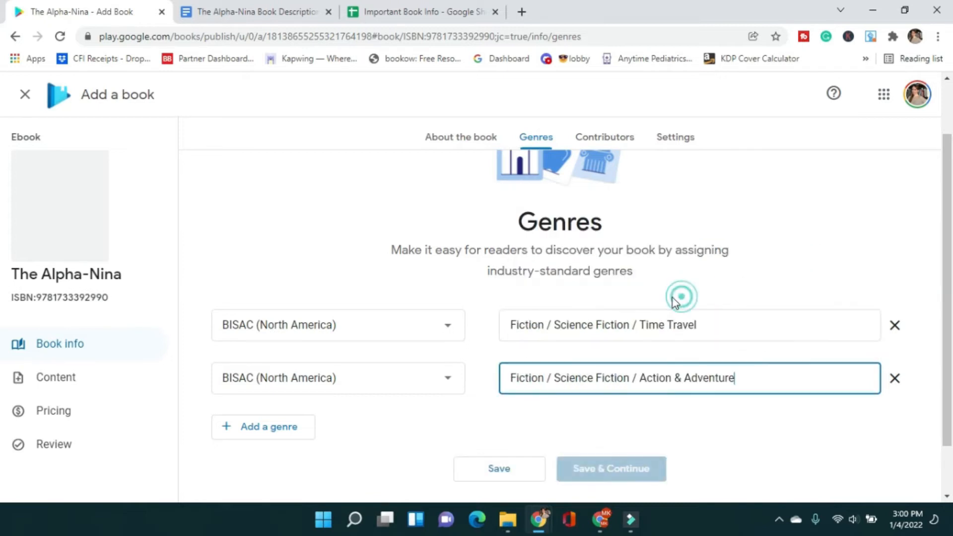
scroll(546, 392, down, 1)
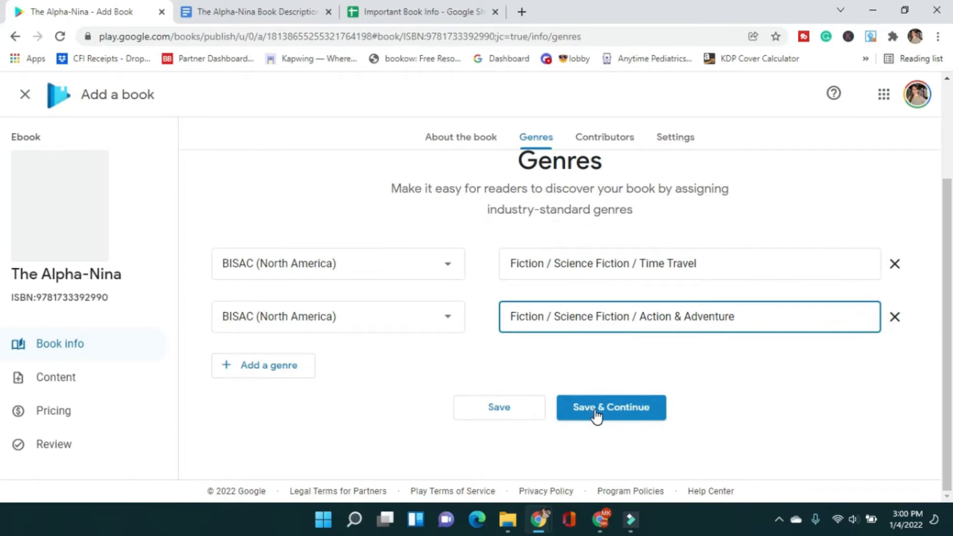
click(596, 412)
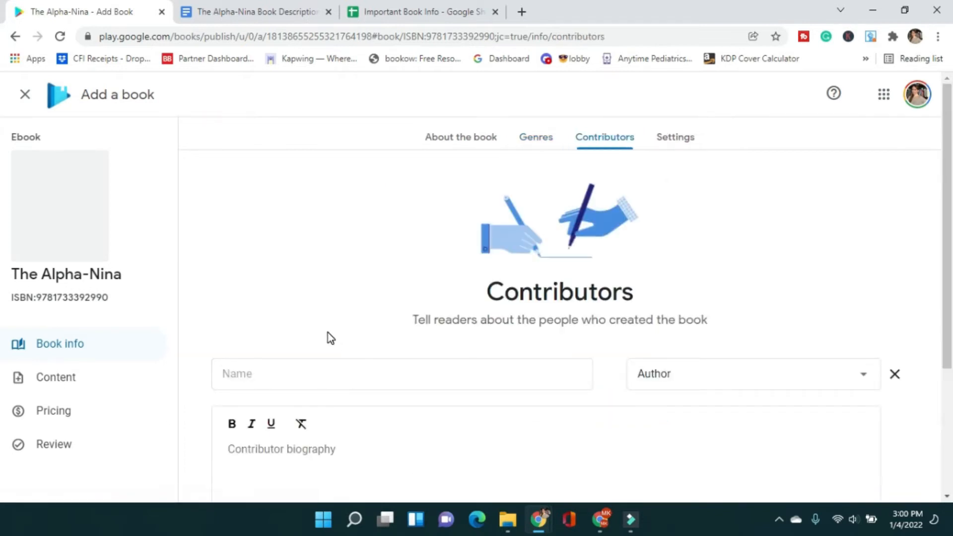
Enter the author's name as the book's contributor with the Author role and save the contributors
scroll(329, 334, down, 1)
click(255, 304)
click(257, 330)
scroll(338, 242, down, 2)
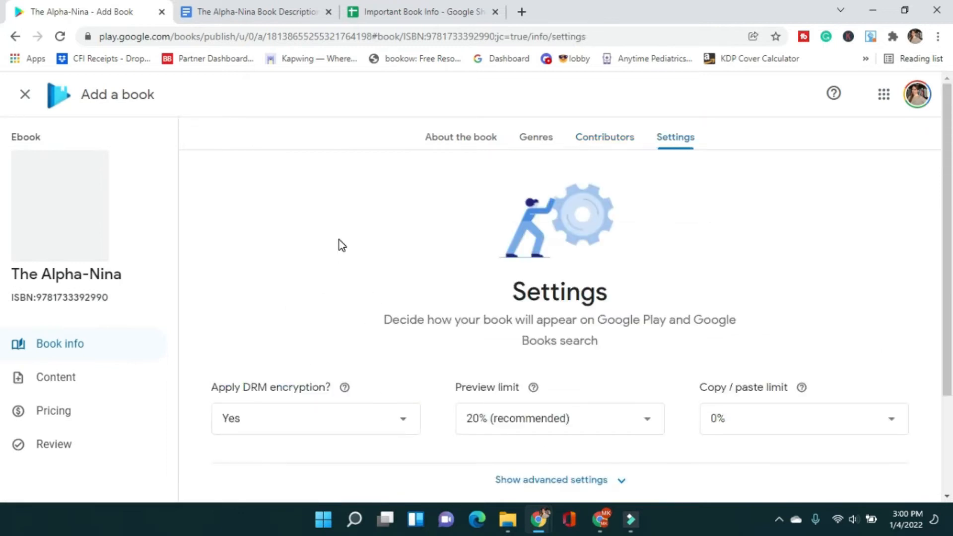
Keep DRM encryption at Yes, the preview limit at 20% and the copy/paste limit at 0%, and save the settings
scroll(340, 243, down, 3)
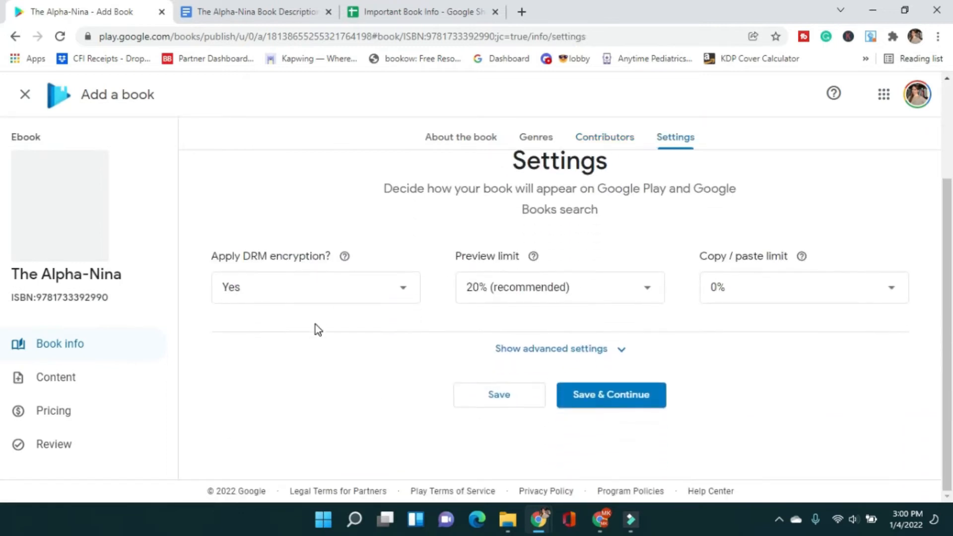
scroll(315, 324, up, 3)
scroll(428, 191, down, 3)
click(606, 395)
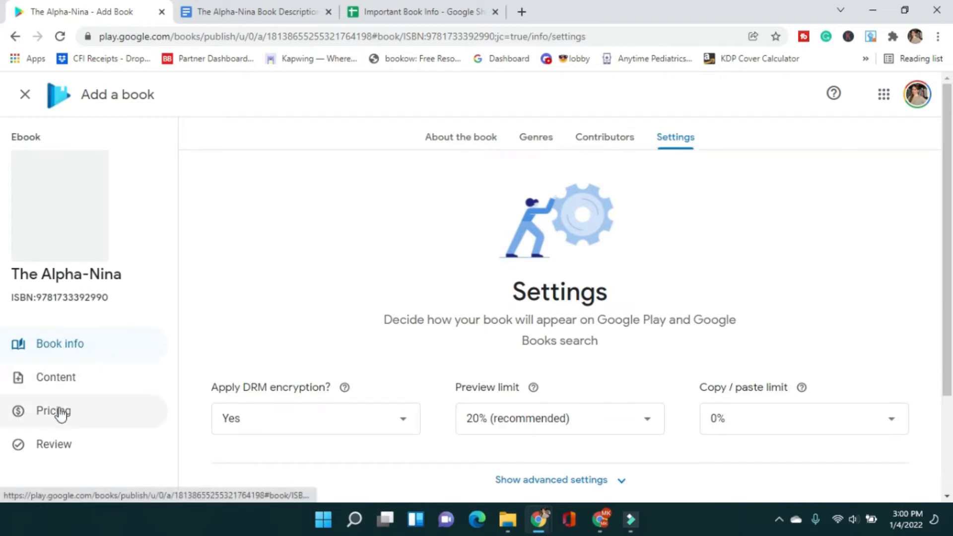
scroll(478, 264, down, 3)
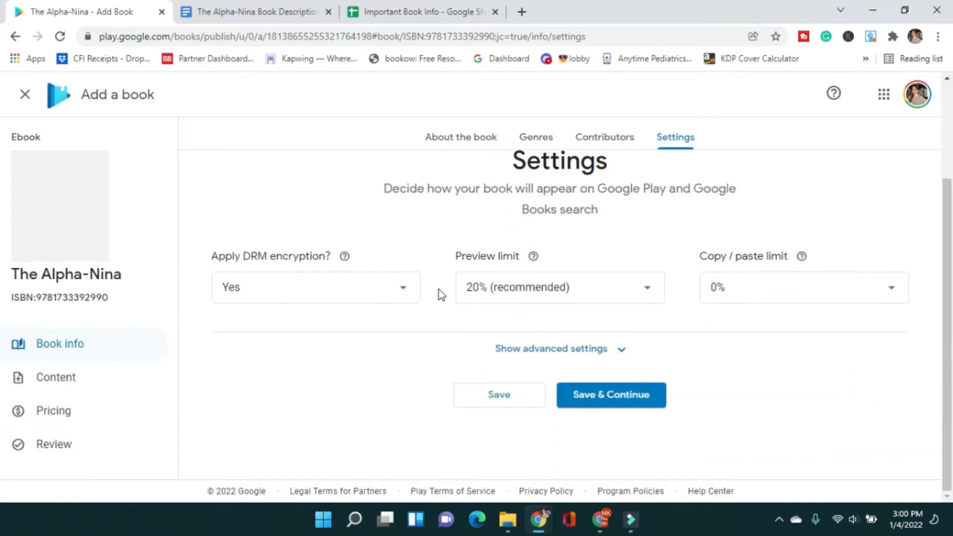
click(617, 402)
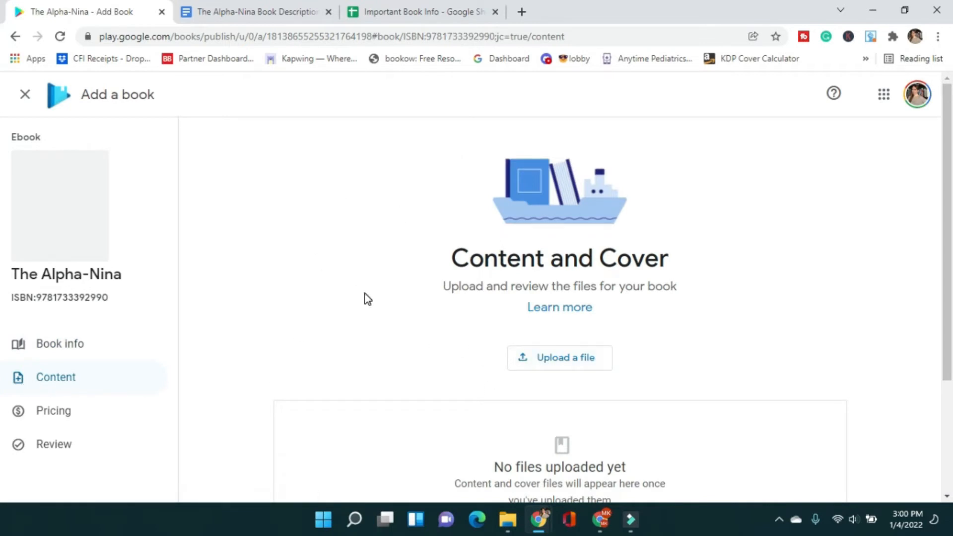
Upload the Alpha Nina EPUB file from the "2 The Alpha-Nina" folder as the book's content
scroll(582, 295, down, 2)
click(578, 294)
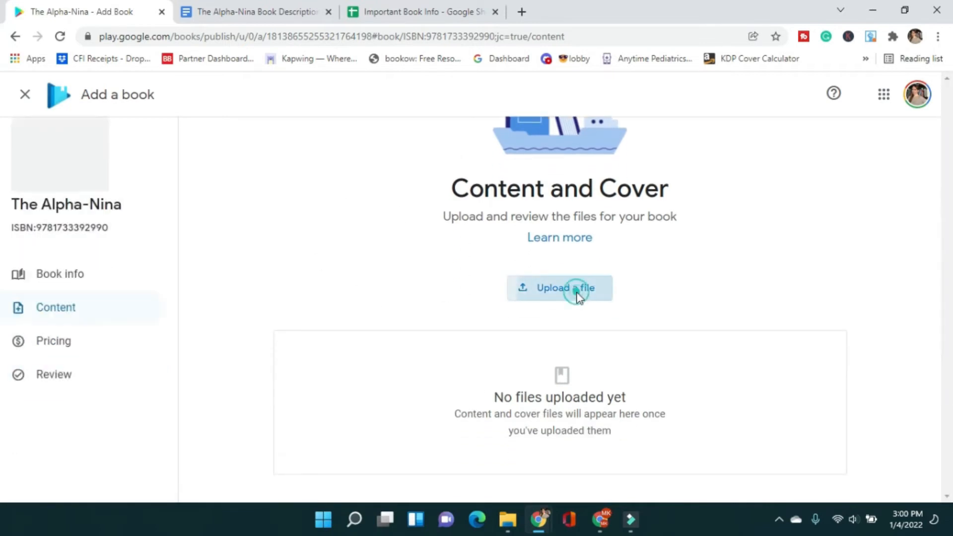
click(613, 241)
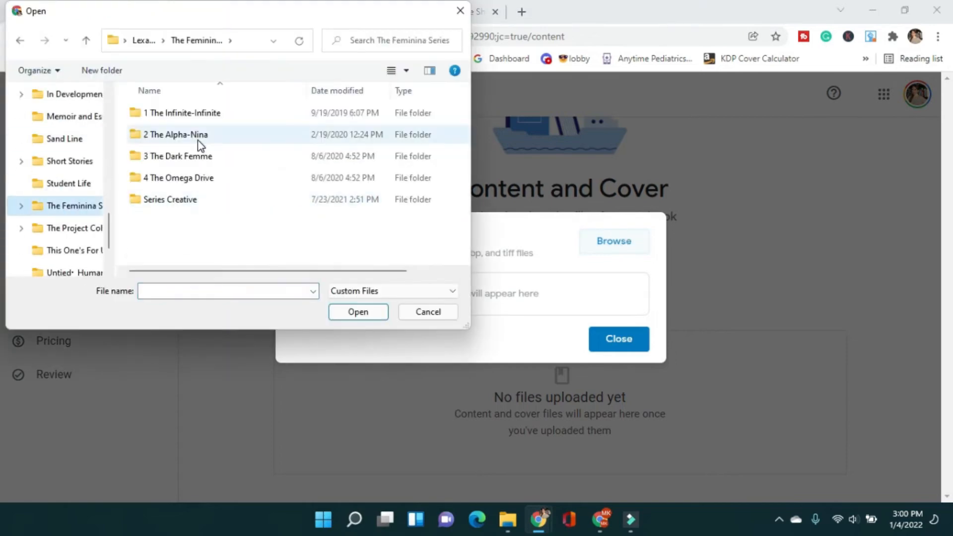
double_click(198, 143)
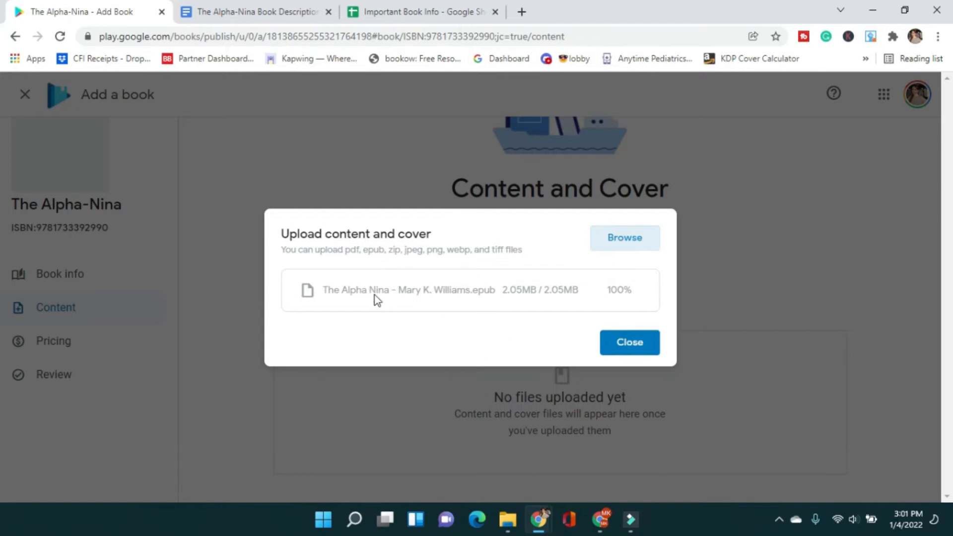
click(630, 343)
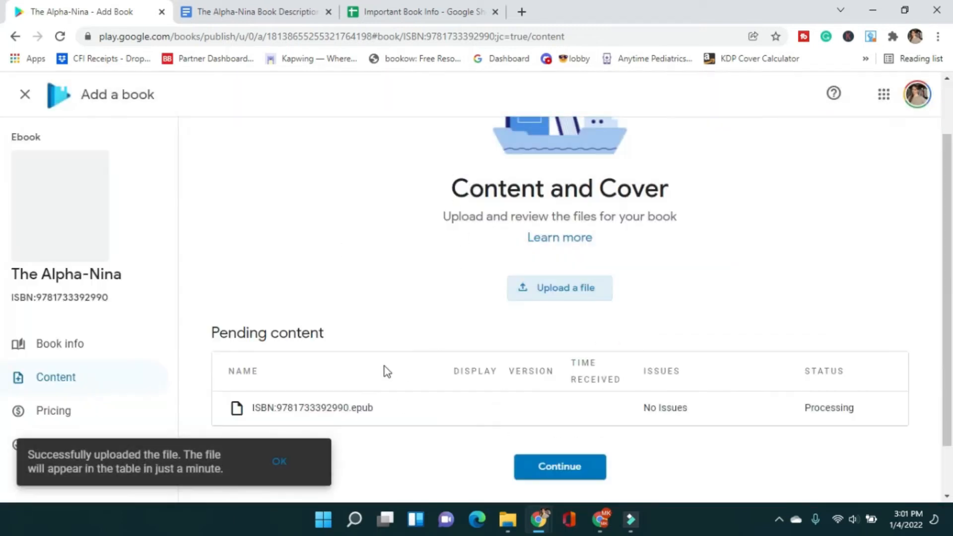
Continue to the book prices and set the ebook's worldwide price to 5.99 USD
scroll(425, 270, down, 1)
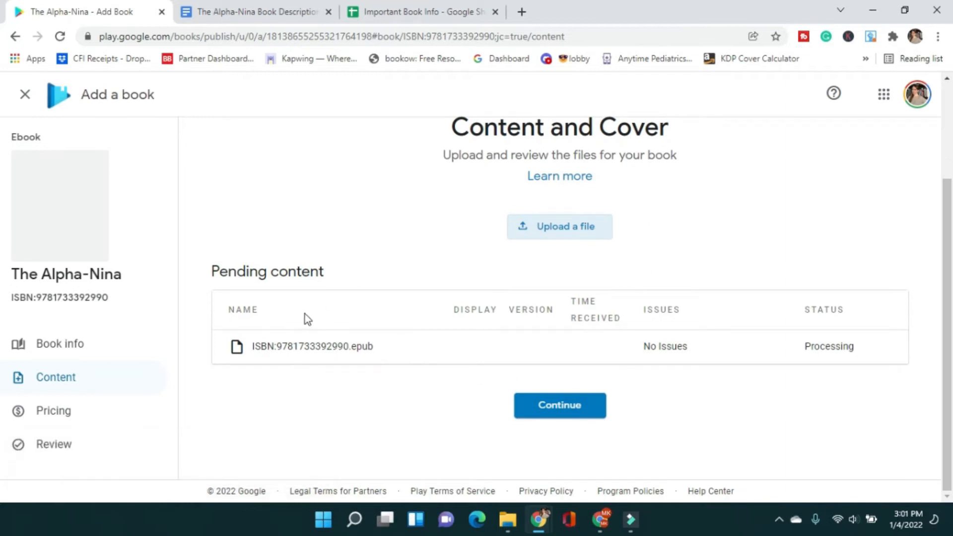
click(570, 418)
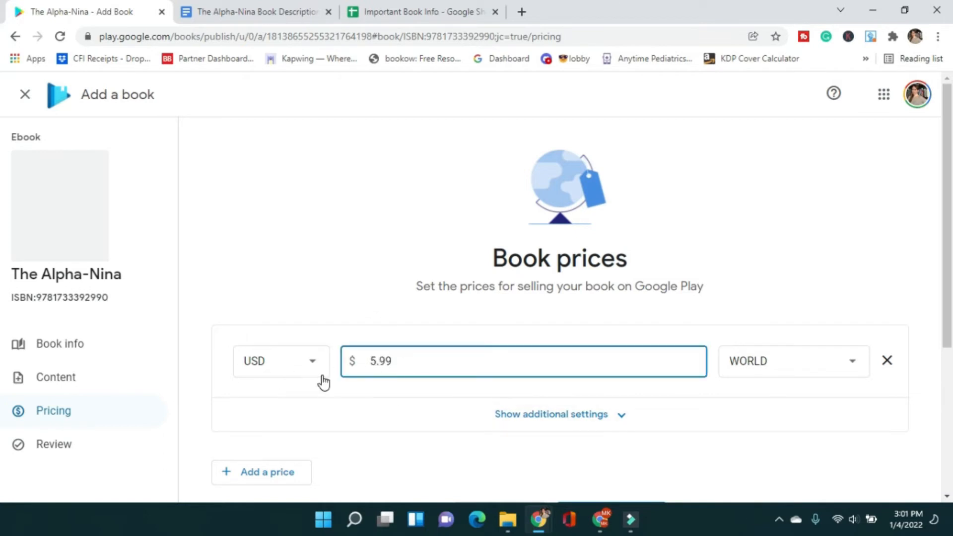
Examine the regions and countries covered by the book's worldwide price
click(811, 367)
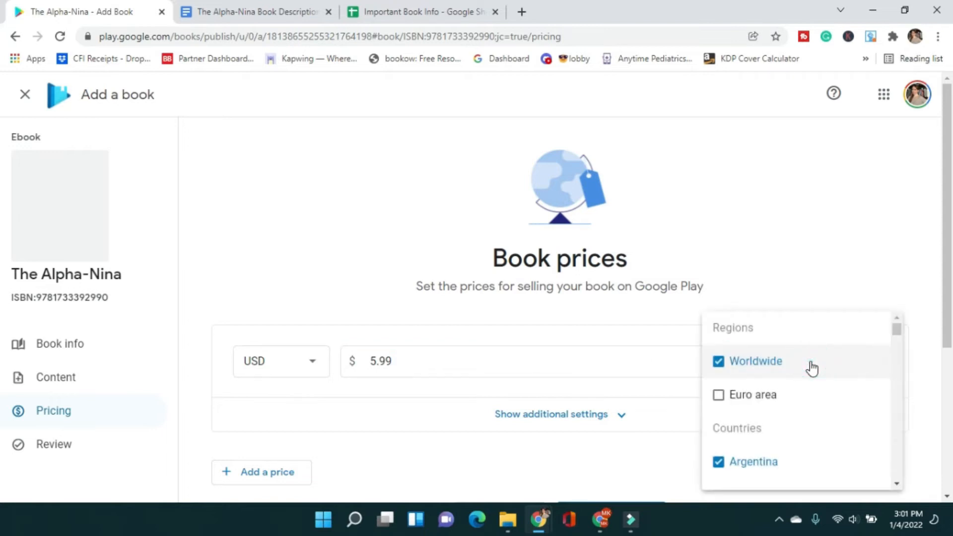
scroll(786, 391, down, 5)
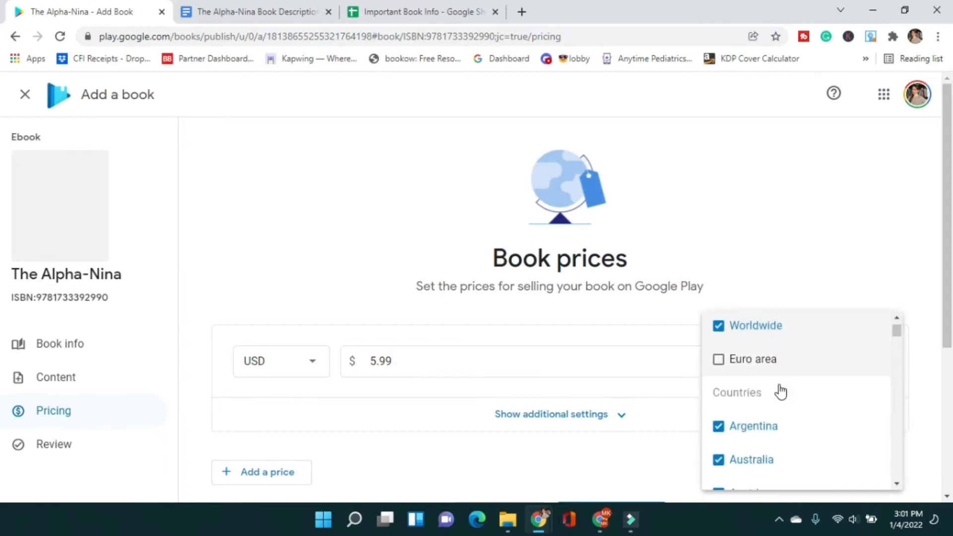
scroll(771, 376, down, 5)
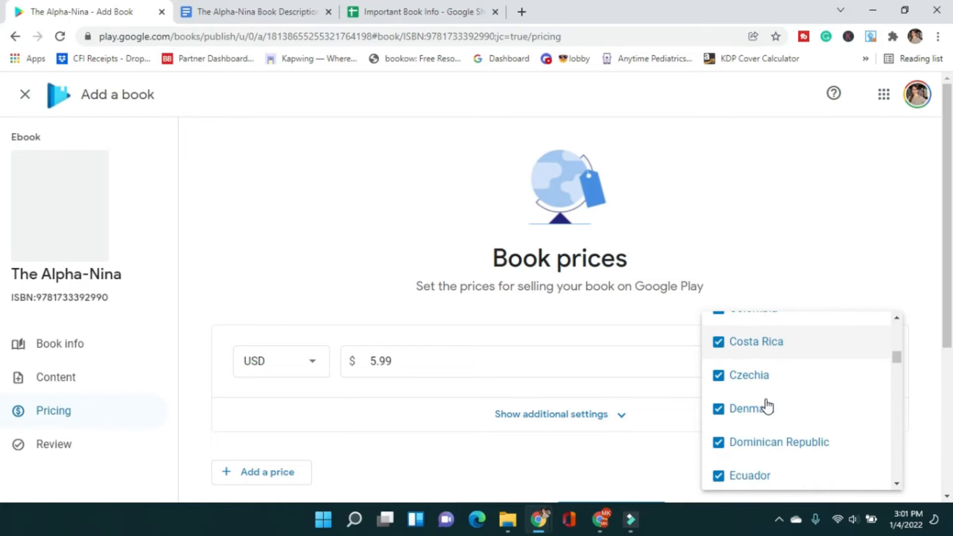
scroll(772, 357, down, 3)
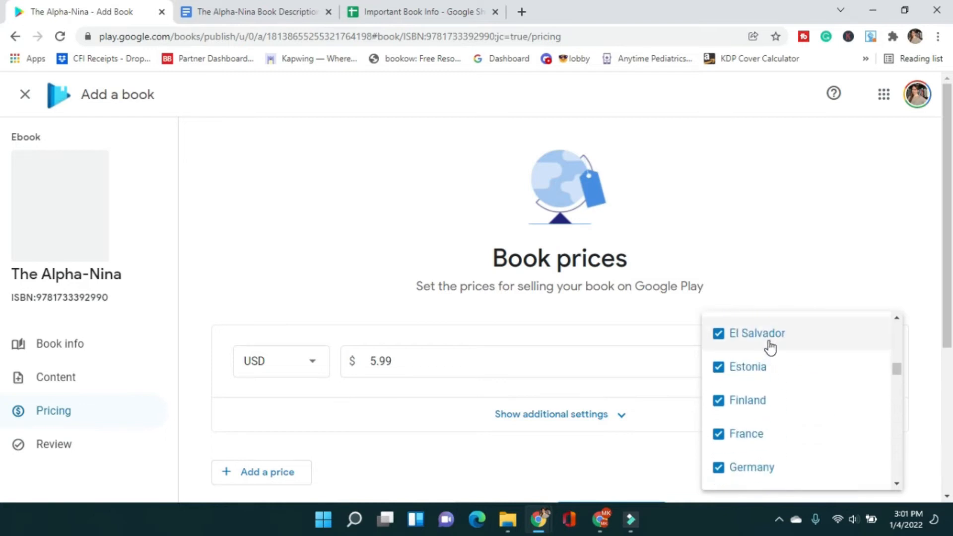
scroll(771, 348, down, 8)
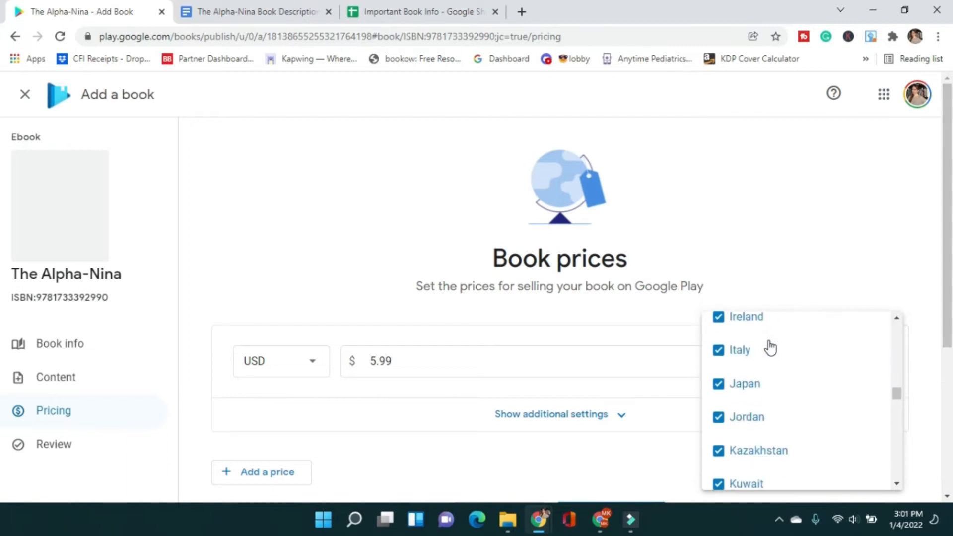
scroll(771, 349, down, 2)
scroll(764, 369, down, 6)
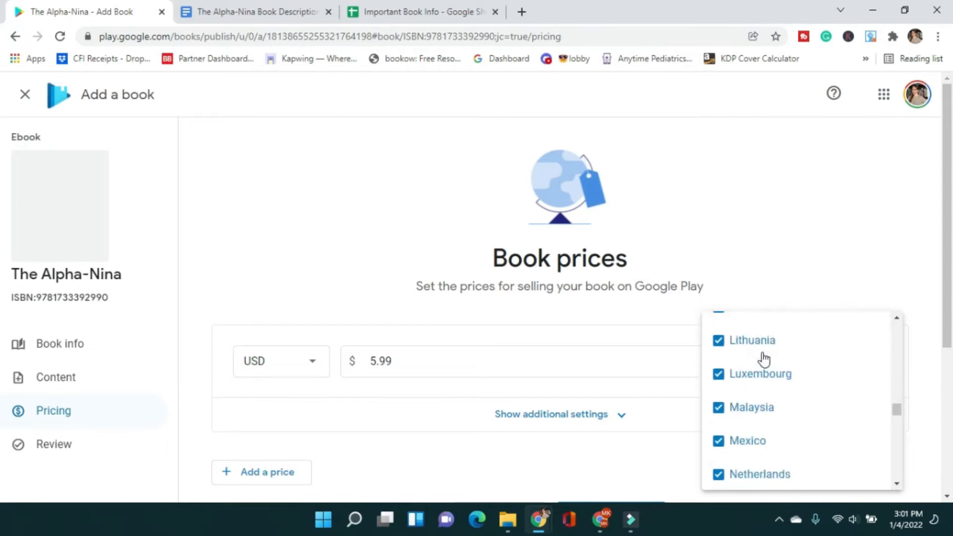
scroll(753, 428, down, 10)
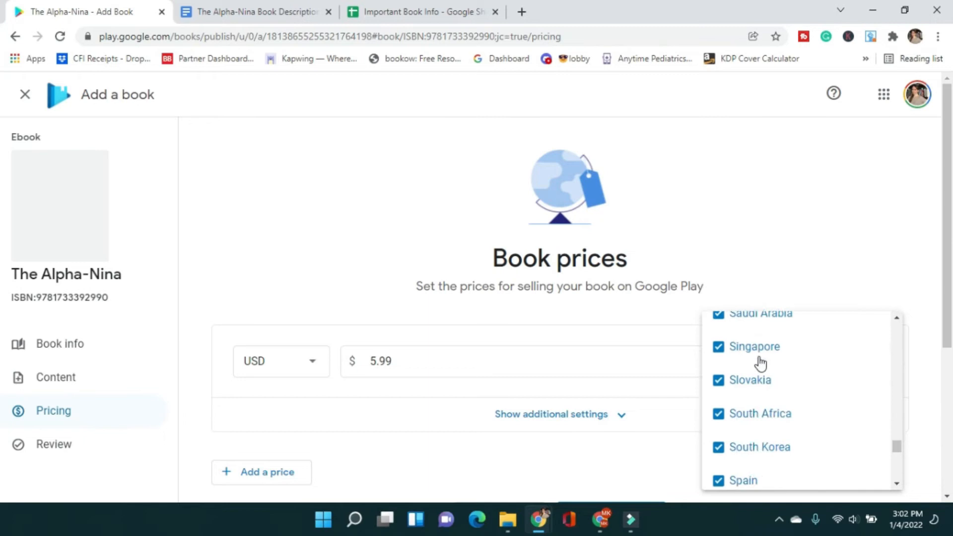
scroll(775, 470, up, 18)
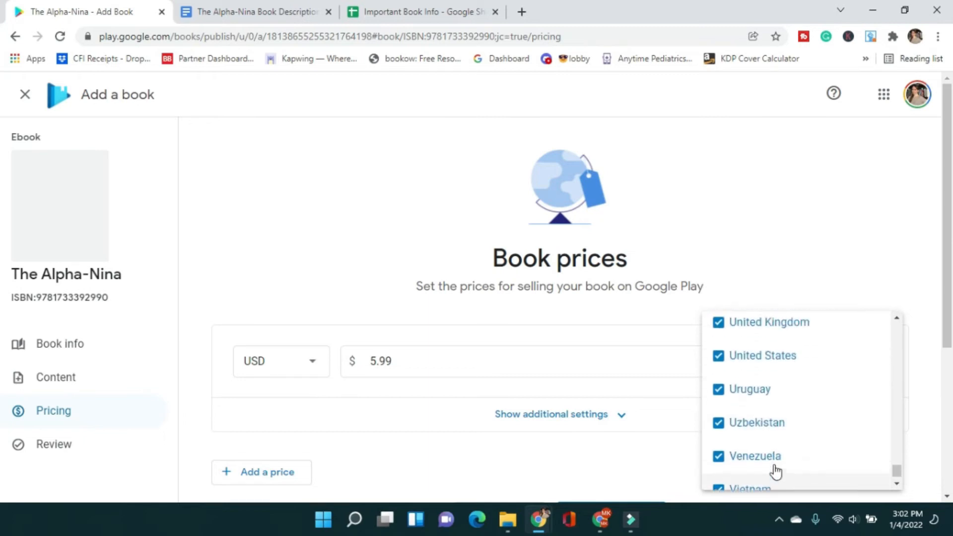
scroll(775, 467, up, 15)
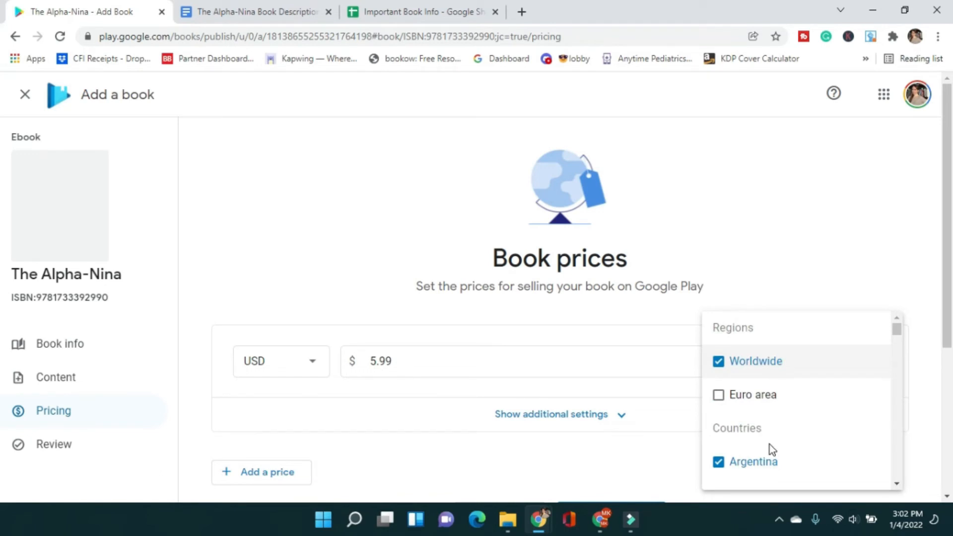
scroll(775, 437, down, 8)
scroll(780, 424, down, 20)
scroll(759, 470, up, 20)
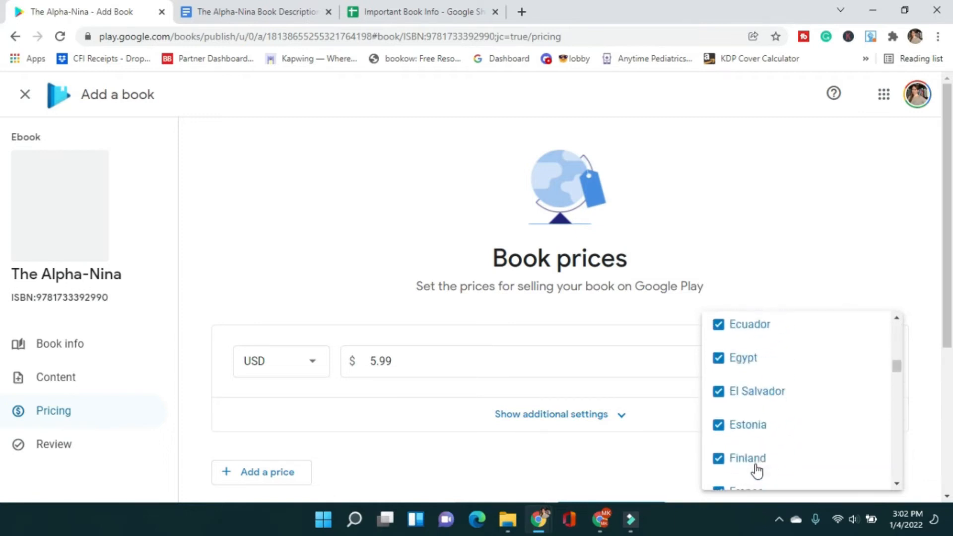
click(358, 298)
Save the USD 5.99 worldwide price and continue to the review of the book
scroll(447, 324, down, 3)
scroll(381, 333, down, 2)
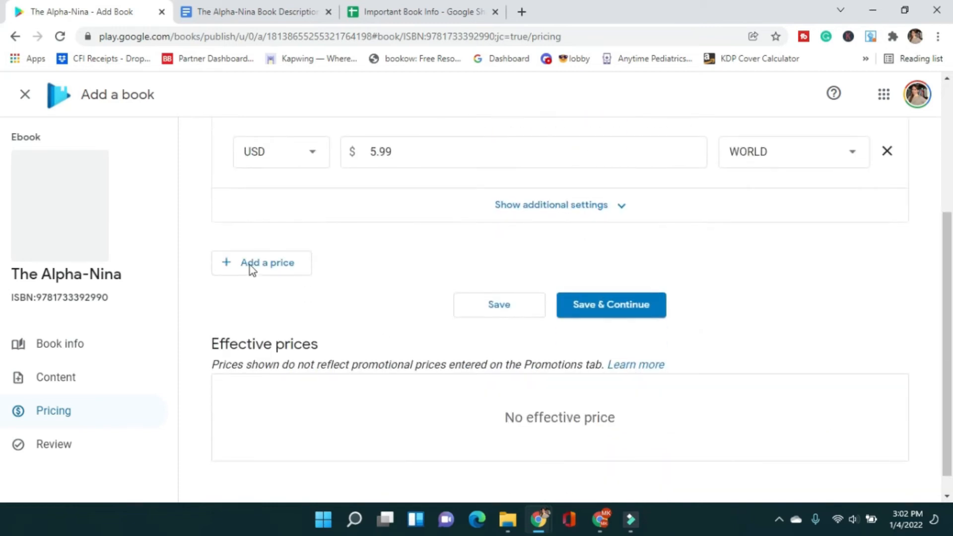
scroll(320, 350, down, 1)
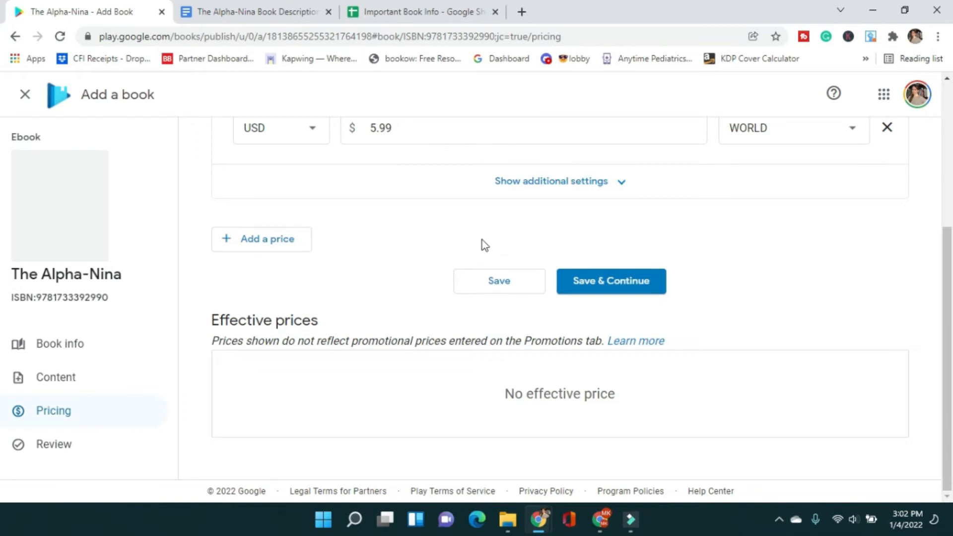
click(661, 278)
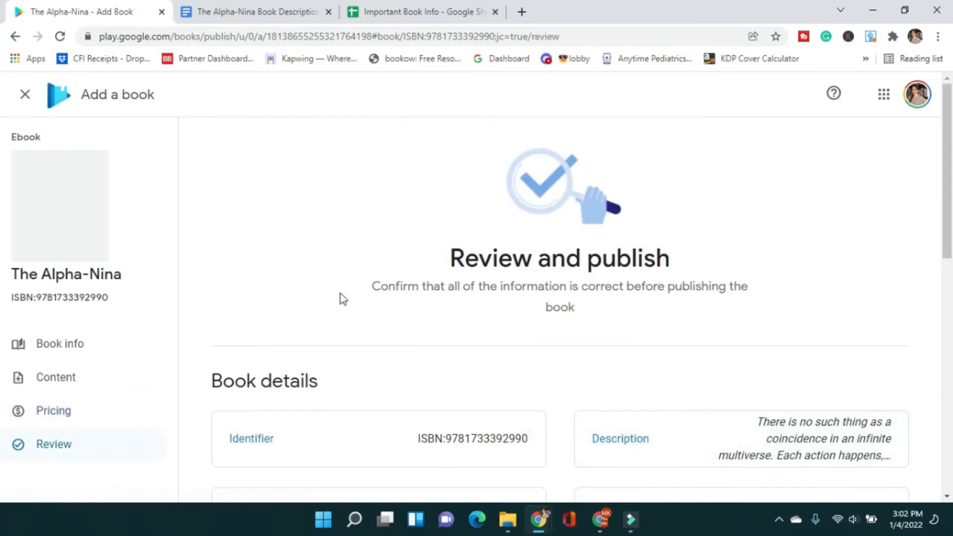
From the review, upload the image "The Alpha-Nina_6x9_Sample1_v4 RGB" from the Cover Creative folder as the book's cover
scroll(392, 213, down, 2)
scroll(516, 267, down, 2)
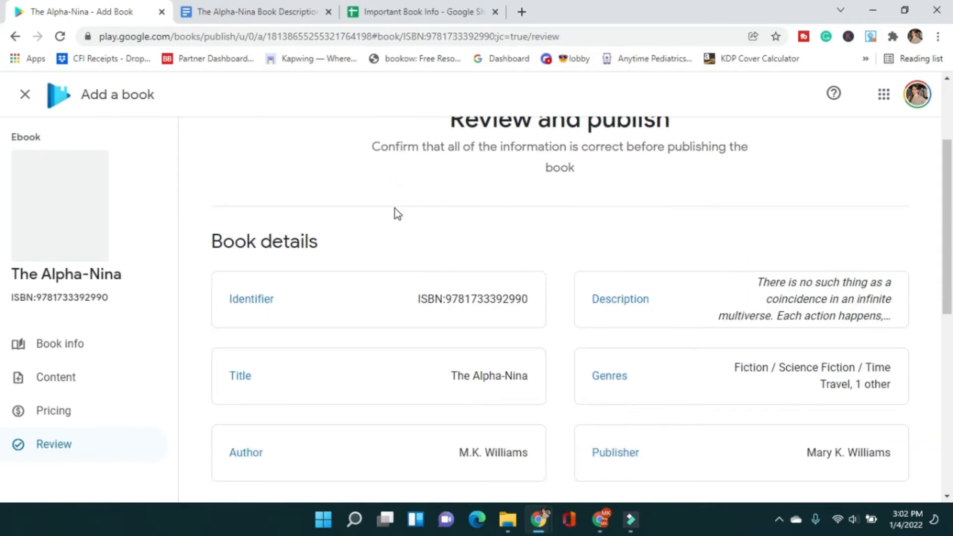
scroll(397, 215, down, 5)
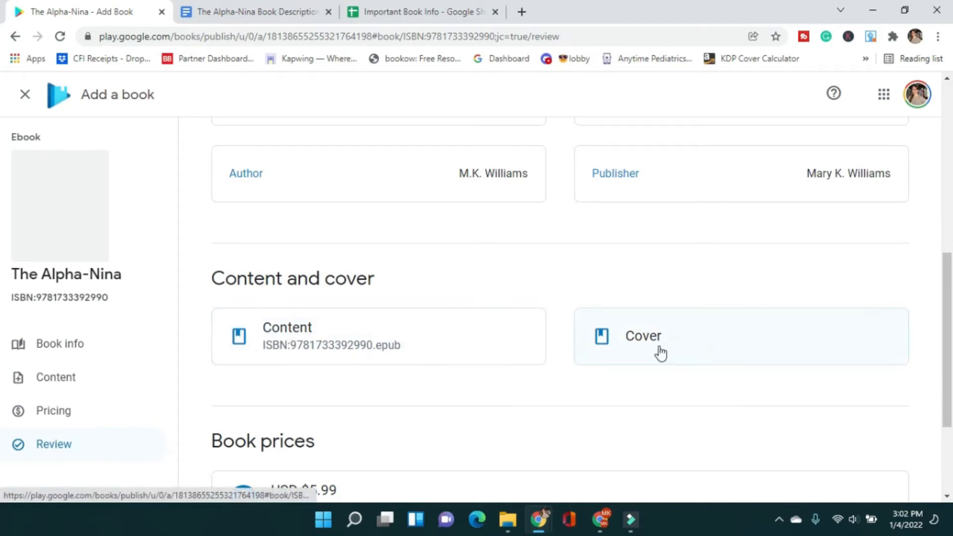
click(635, 353)
click(571, 357)
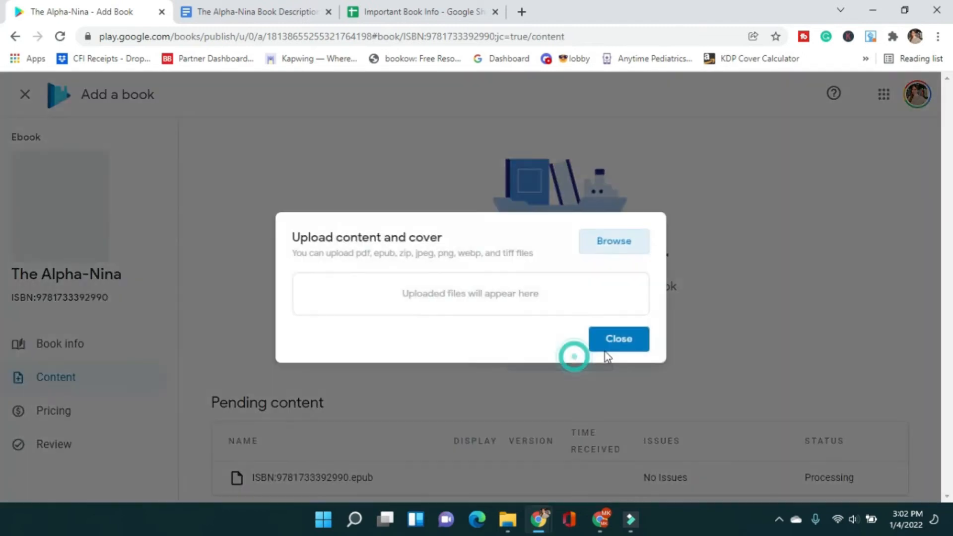
click(612, 241)
click(173, 137)
double_click(173, 136)
click(255, 216)
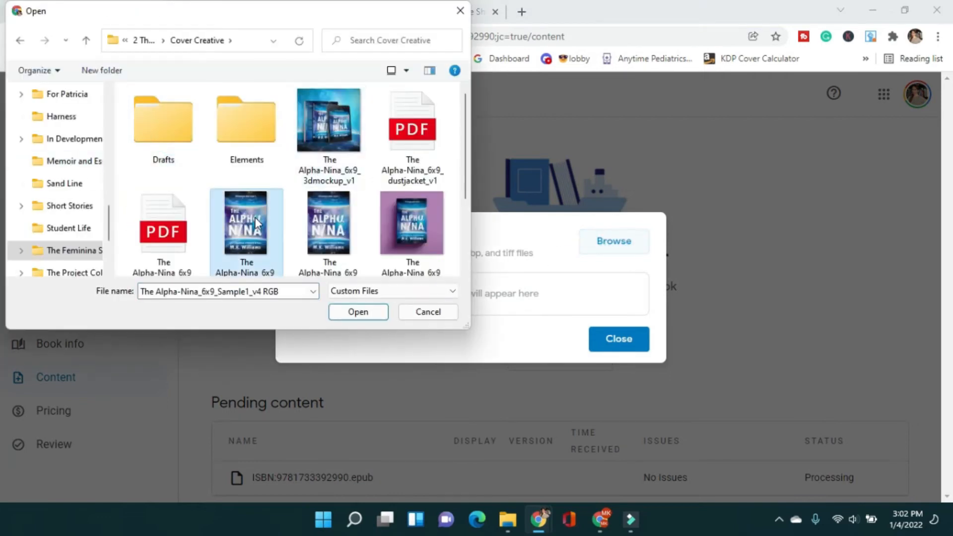
click(354, 312)
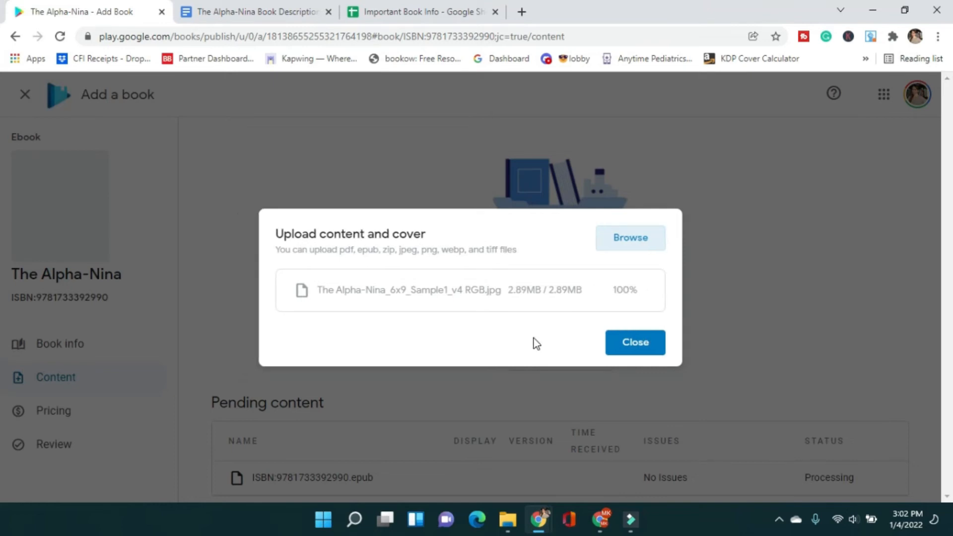
click(664, 346)
scroll(385, 343, down, 3)
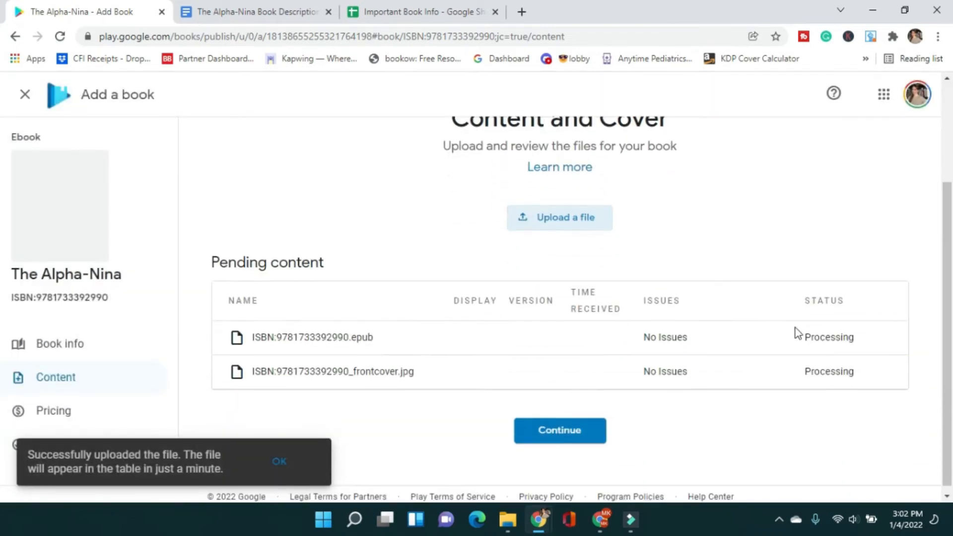
Continue from the uploaded files to pricing, keep USD 5.99 worldwide, and save to return to the review
click(574, 431)
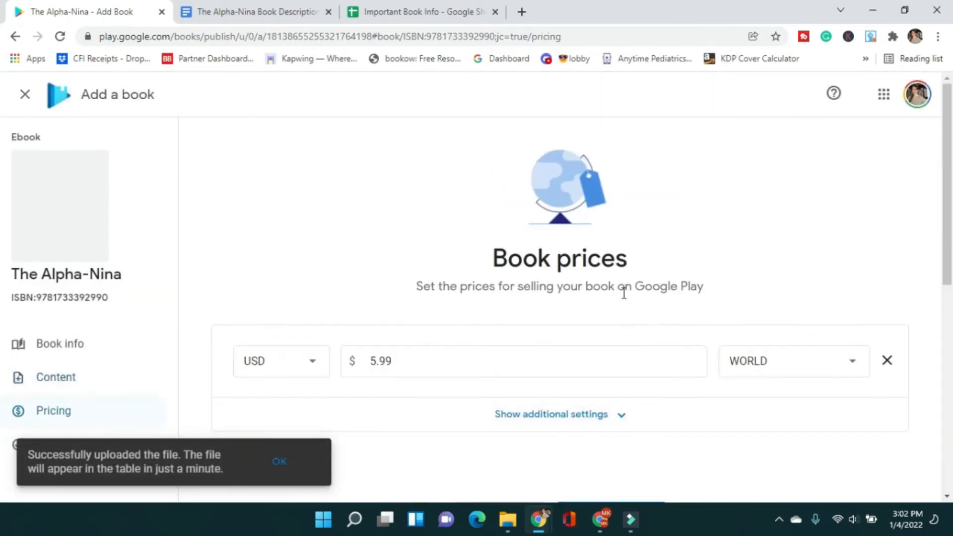
scroll(735, 332, down, 4)
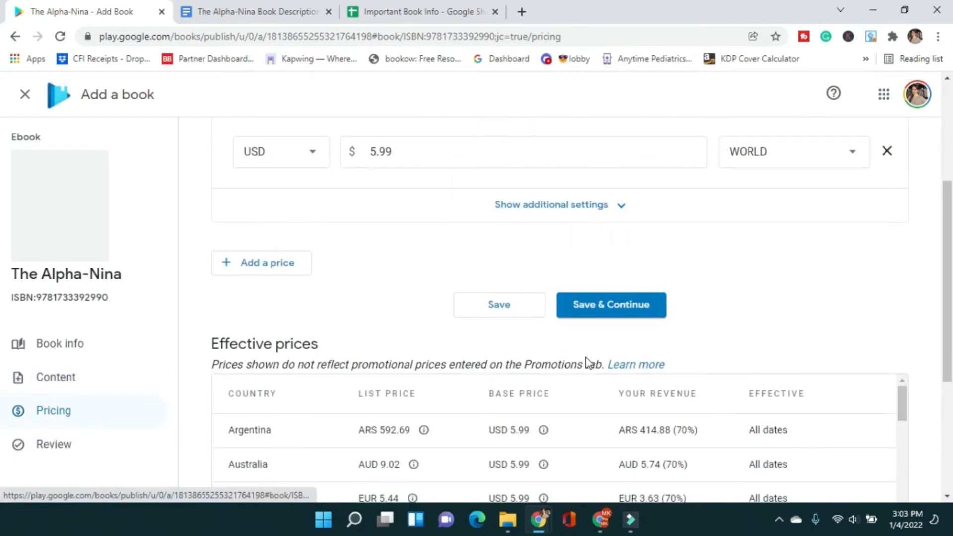
click(608, 318)
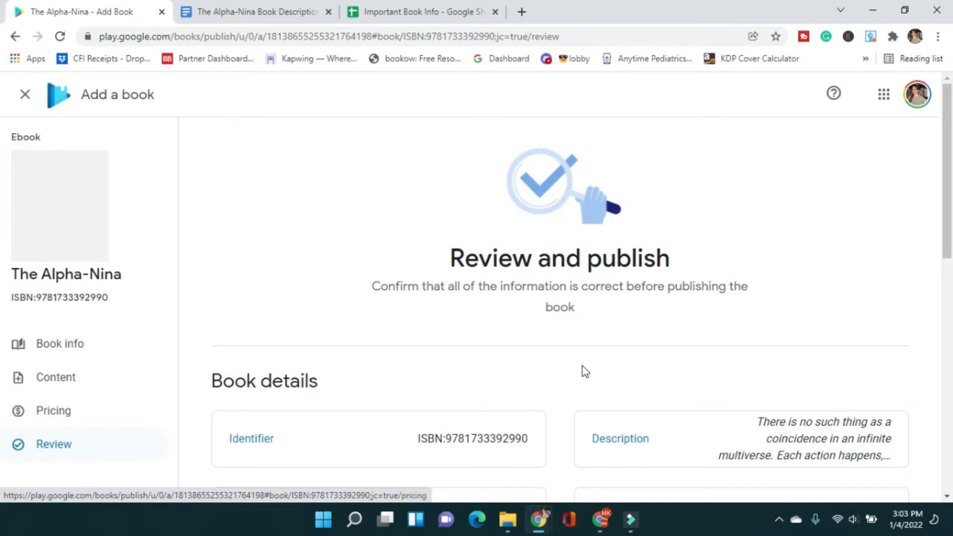
Review the book details, content, cover and price, publish The Alpha-Nina, and return to the book catalog
scroll(564, 234, down, 5)
scroll(498, 359, up, 1)
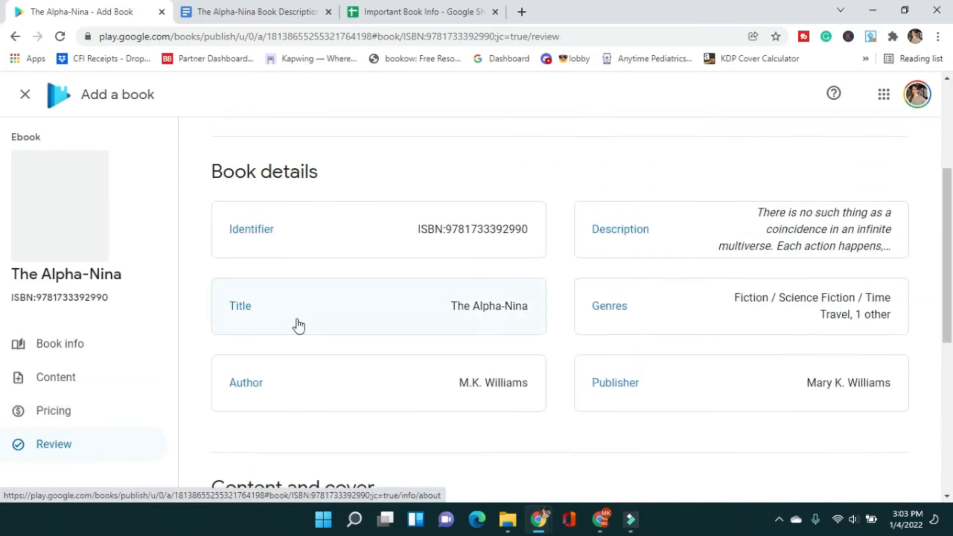
scroll(359, 342, down, 6)
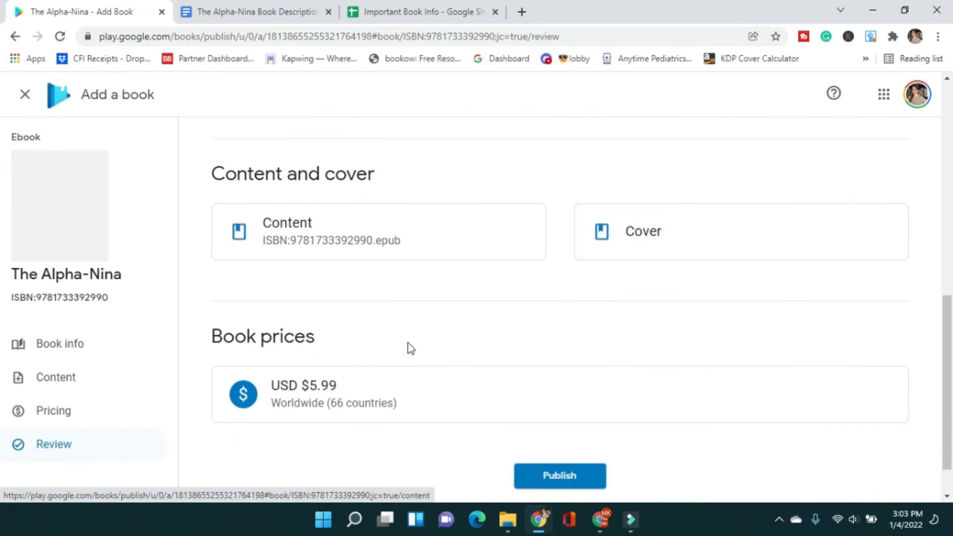
scroll(496, 338, down, 1)
scroll(548, 328, down, 1)
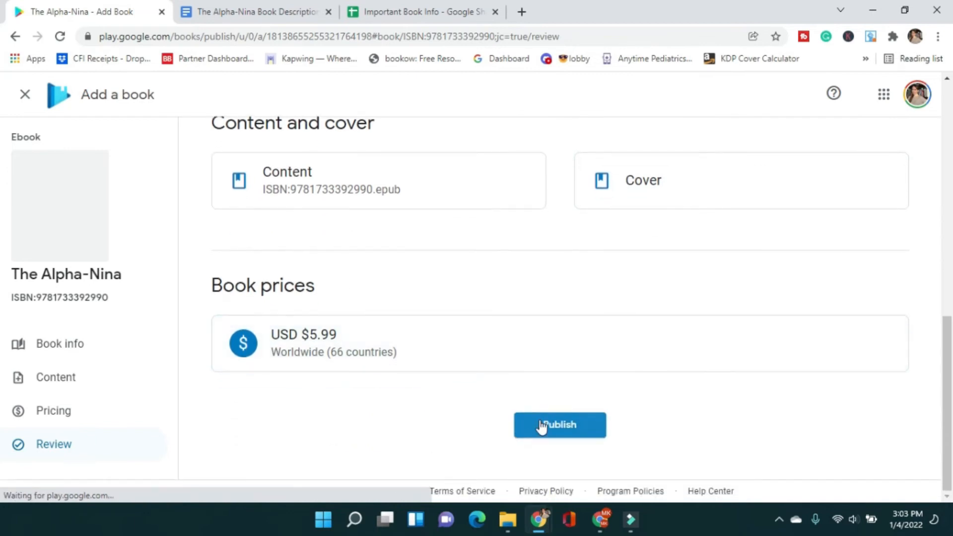
click(556, 432)
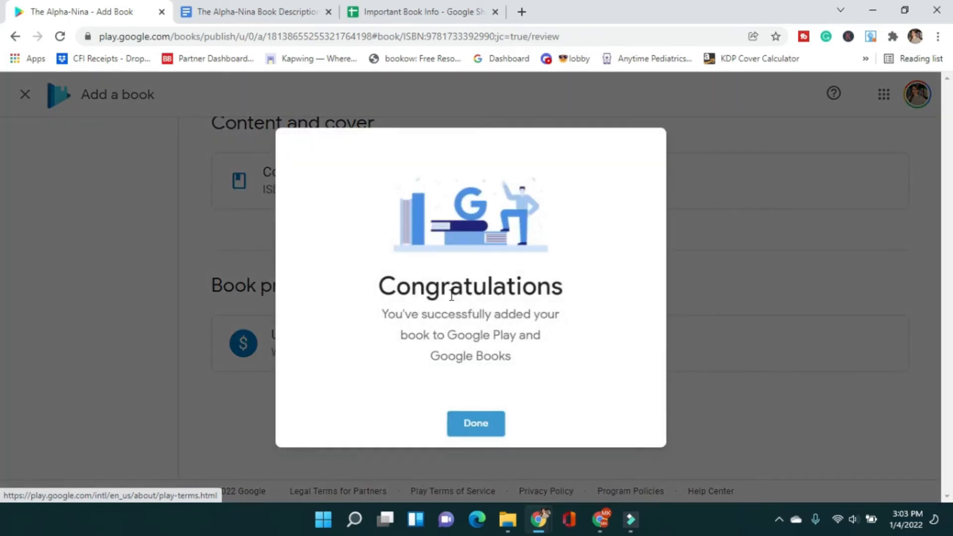
click(478, 430)
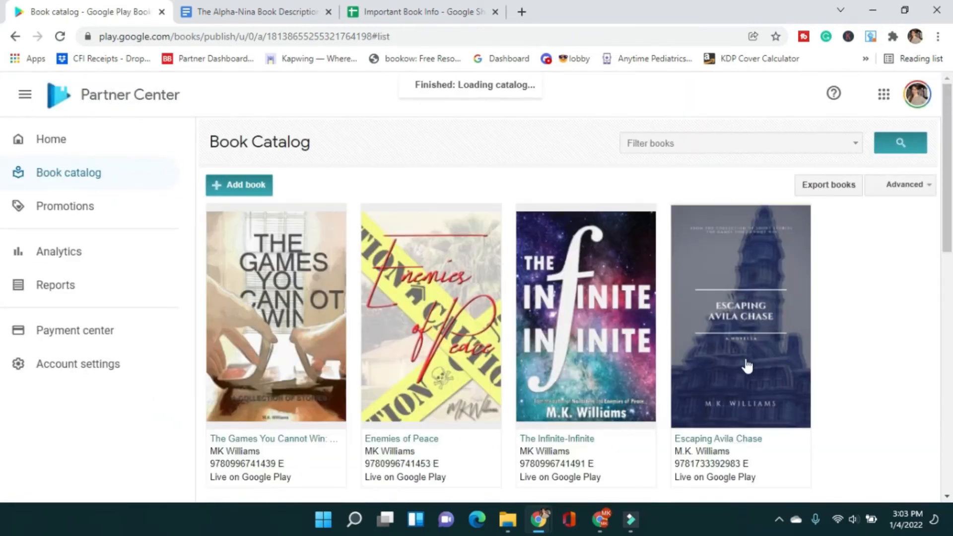
Find The Alpha-Nina in the catalog and view the regions where Self-Publishing for the First-Time Author is live
scroll(417, 278, down, 10)
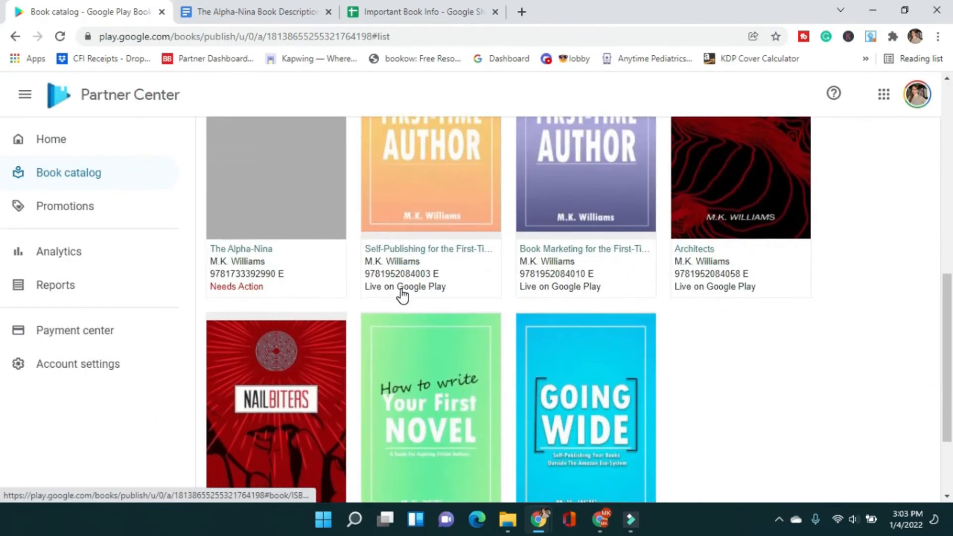
scroll(372, 362, down, 3)
scroll(330, 397, up, 5)
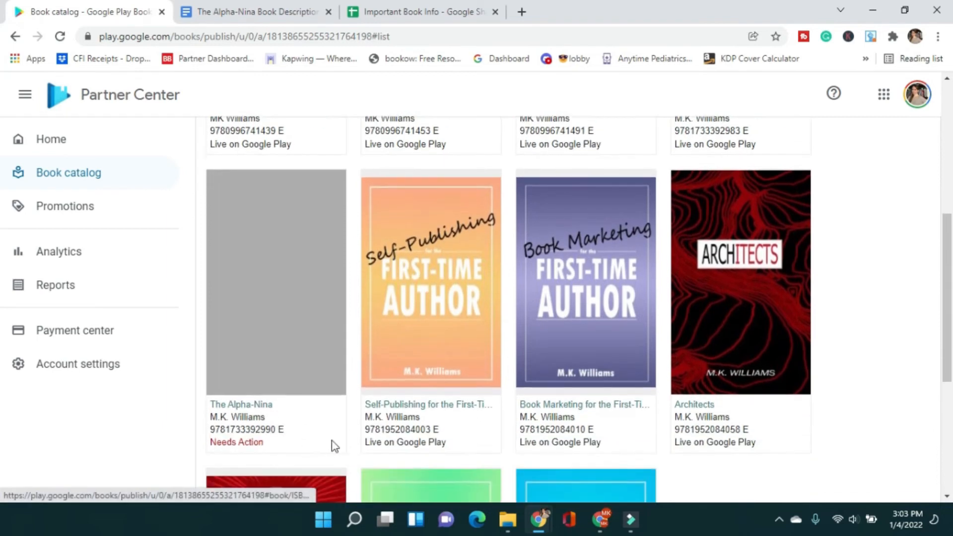
click(410, 447)
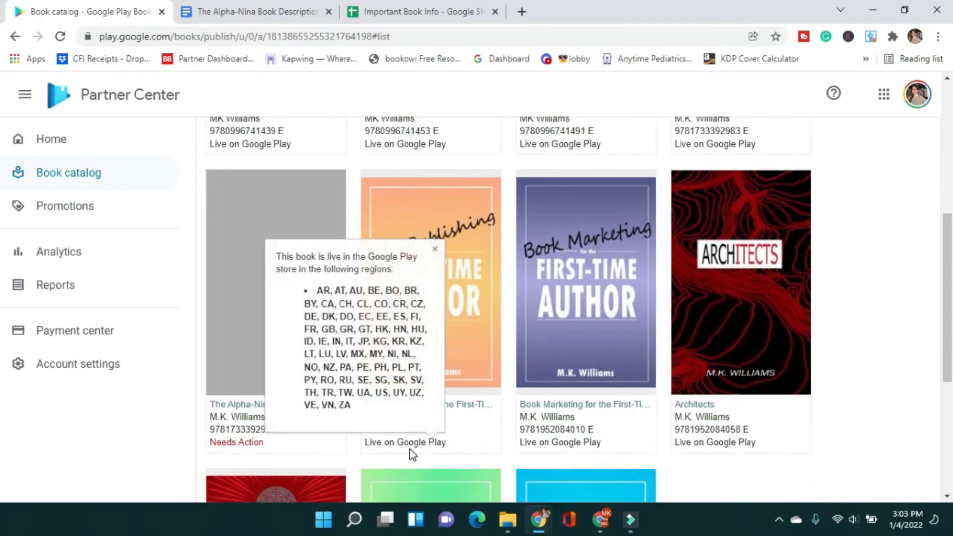
Close the region details and examine The Alpha-Nina's publishing status in the catalog
click(298, 449)
drag(272, 445, 209, 449)
click(319, 448)
click(277, 448)
drag(212, 443, 259, 445)
click(276, 447)
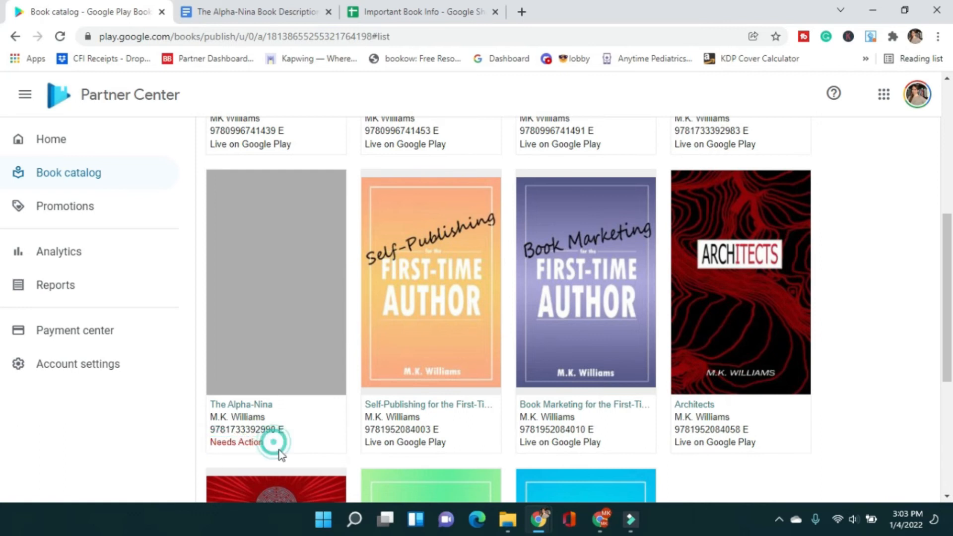
scroll(288, 439, up, 3)
scroll(287, 440, down, 2)
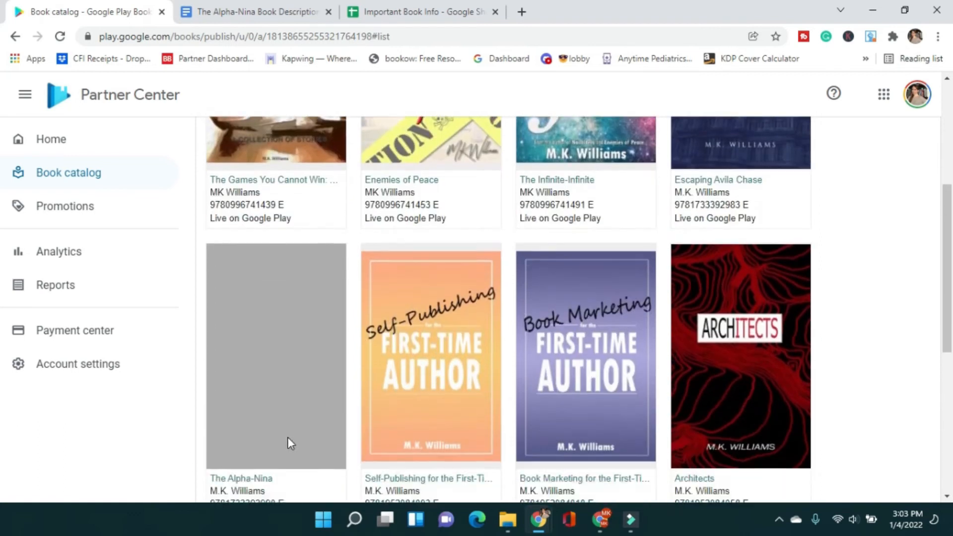
scroll(288, 298, down, 1)
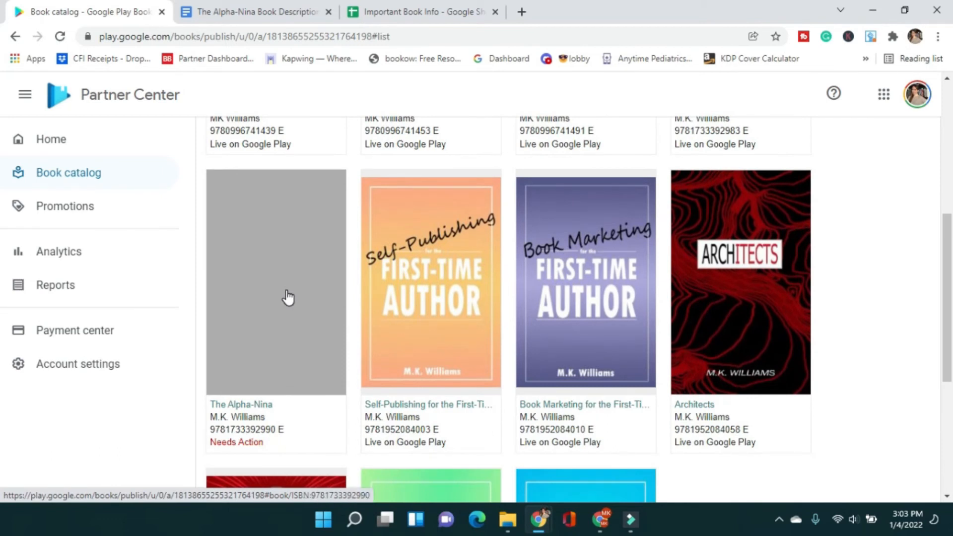
scroll(288, 298, down, 1)
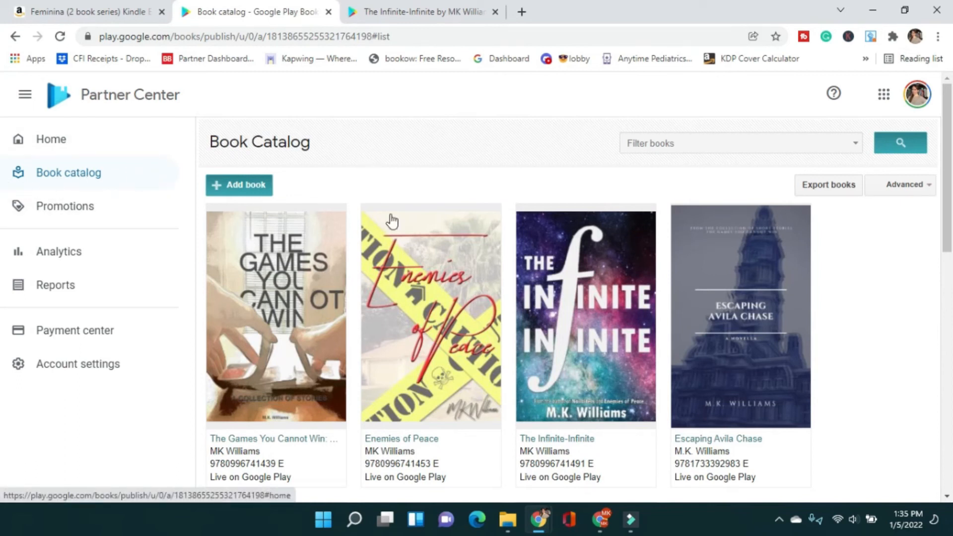
Locate The Alpha-Nina in the updated book catalog and recheck its cover and status
scroll(411, 140, down, 1)
scroll(411, 140, down, 7)
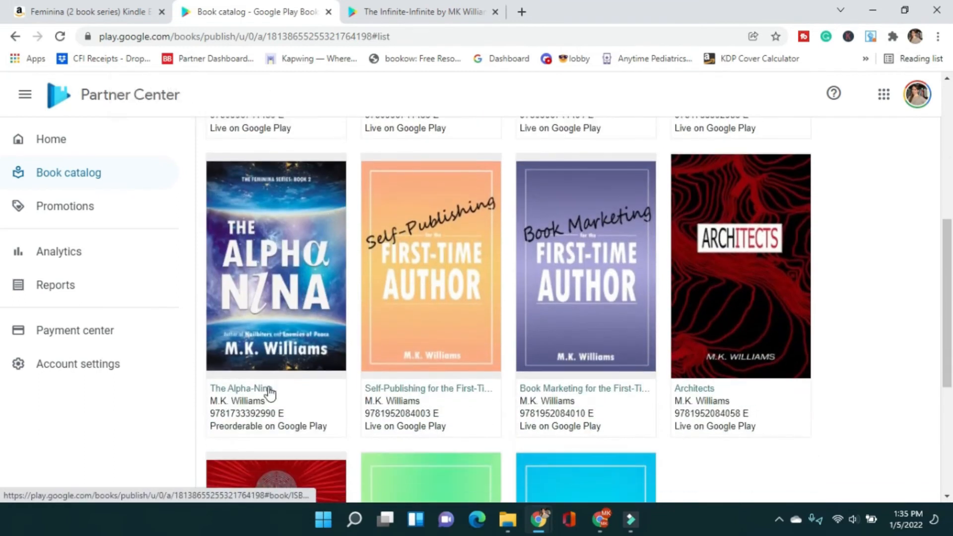
Highlight The Alpha-Nina's status line in the catalog and view the regions where the book is live
mouse_move(229, 427)
mouse_down()
mouse_move(314, 428)
mouse_move(233, 428)
mouse_up()
click(328, 427)
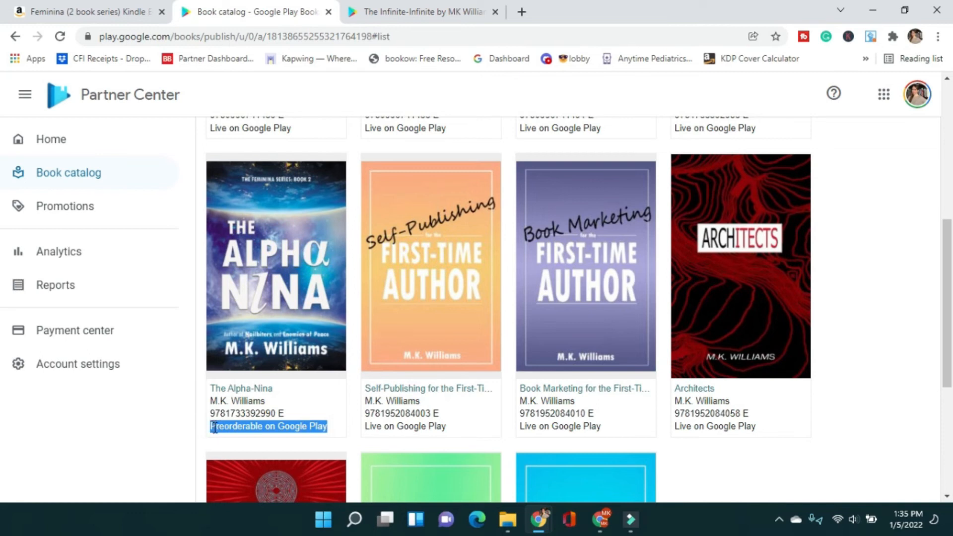
drag(223, 427, 308, 430)
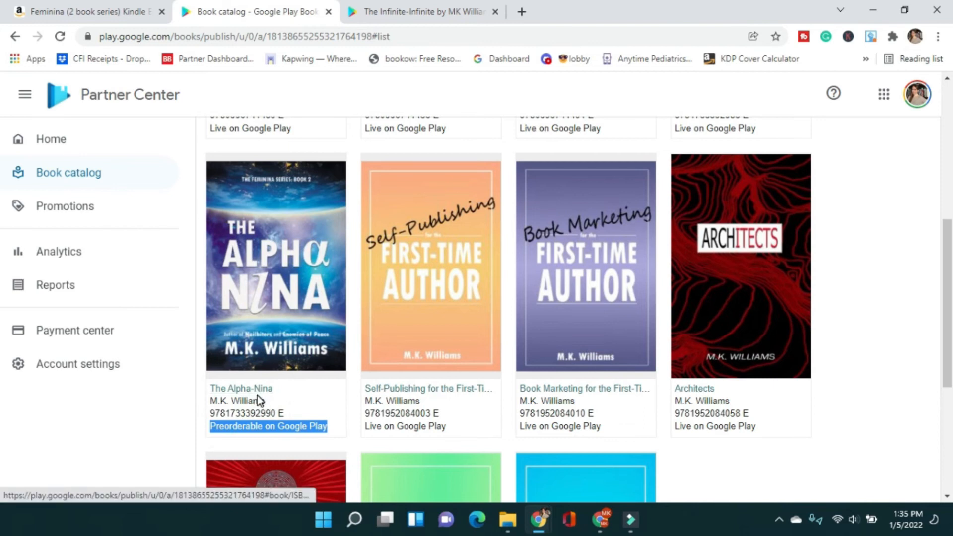
click(259, 427)
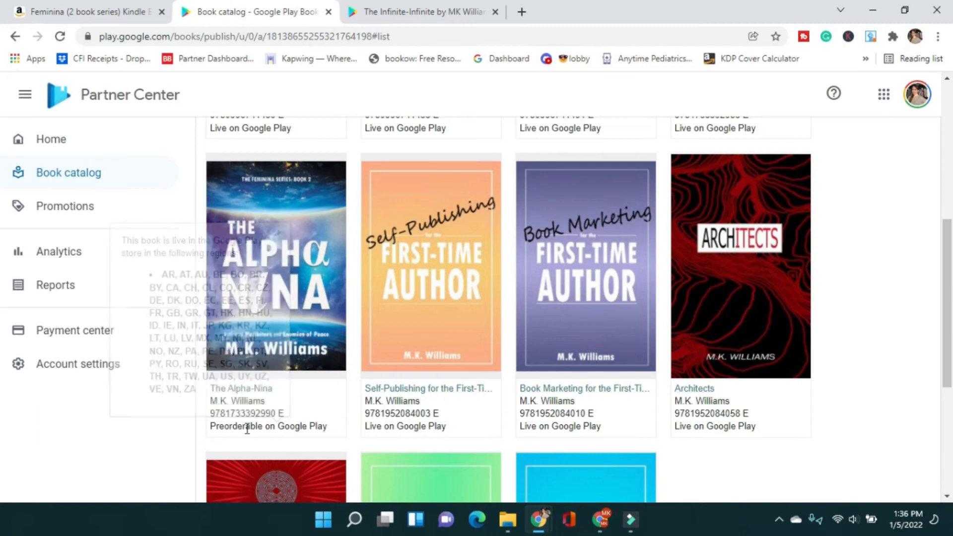
Open The Alpha-Nina's book status page, follow its Google Play link, and review the store listing's price, description and book details
click(228, 389)
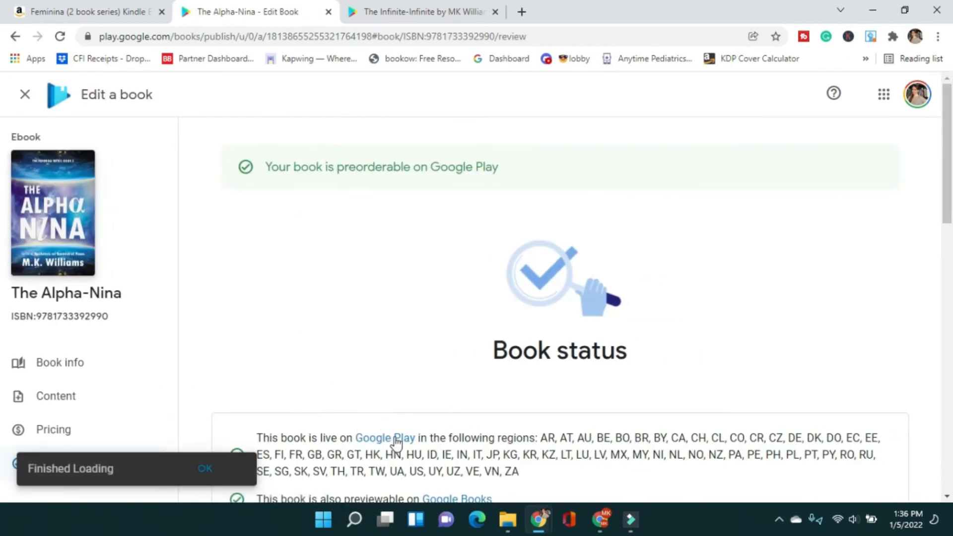
click(395, 438)
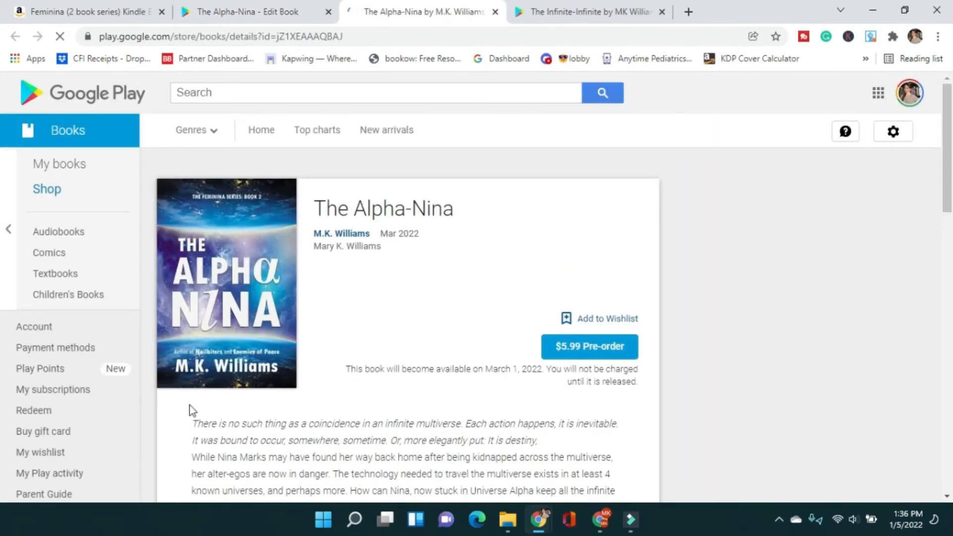
scroll(347, 251, down, 3)
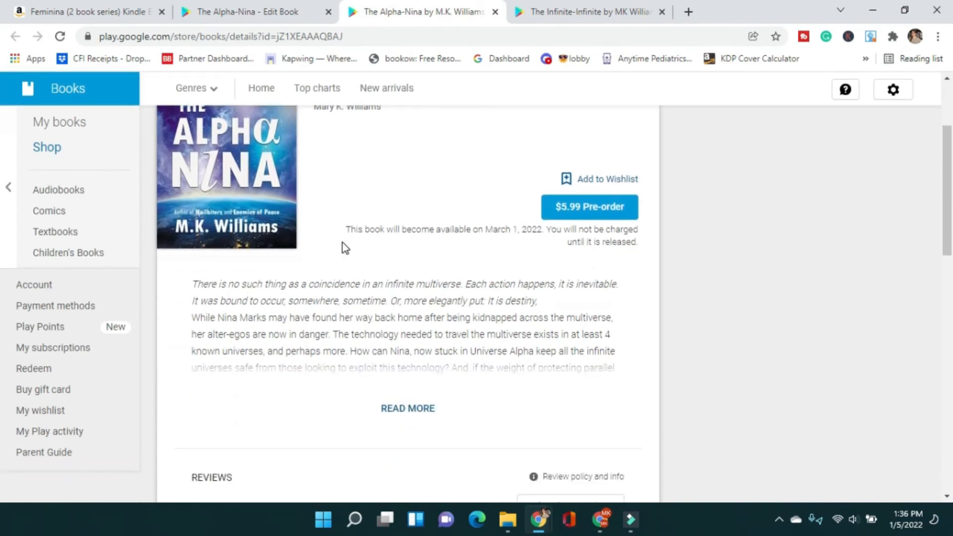
scroll(345, 248, down, 12)
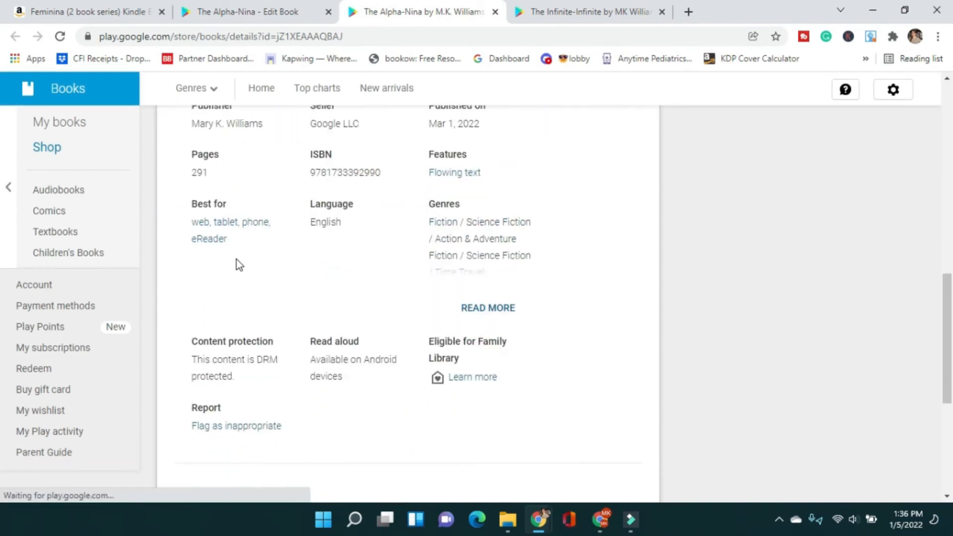
scroll(236, 261, down, 5)
scroll(272, 291, up, 15)
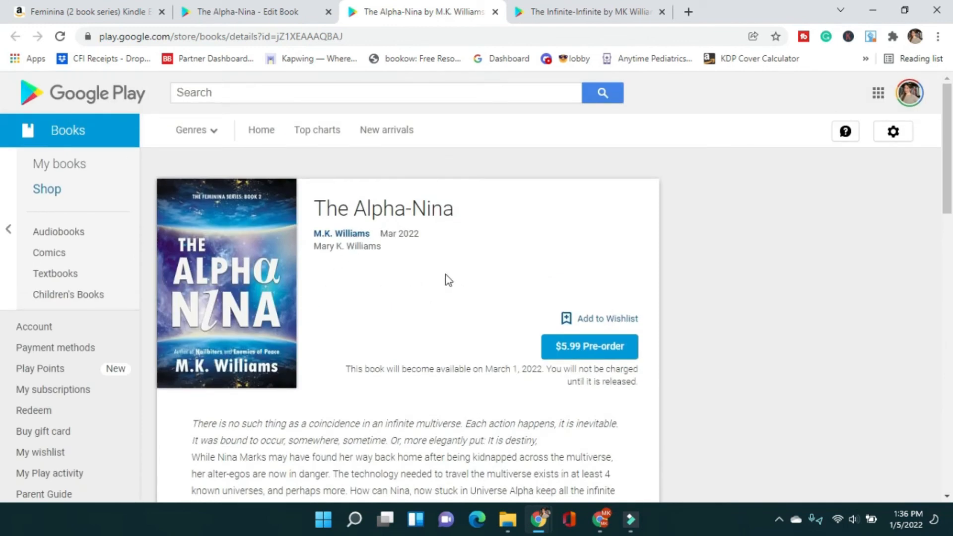
Go to the store listing of The Infinite-Infinite and switch it to the audiobook version
click(571, 11)
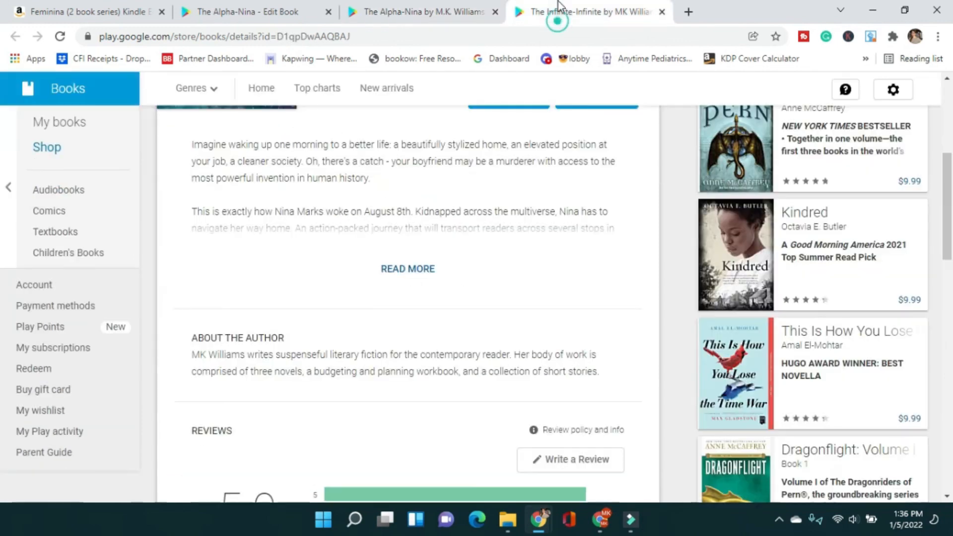
scroll(306, 276, up, 5)
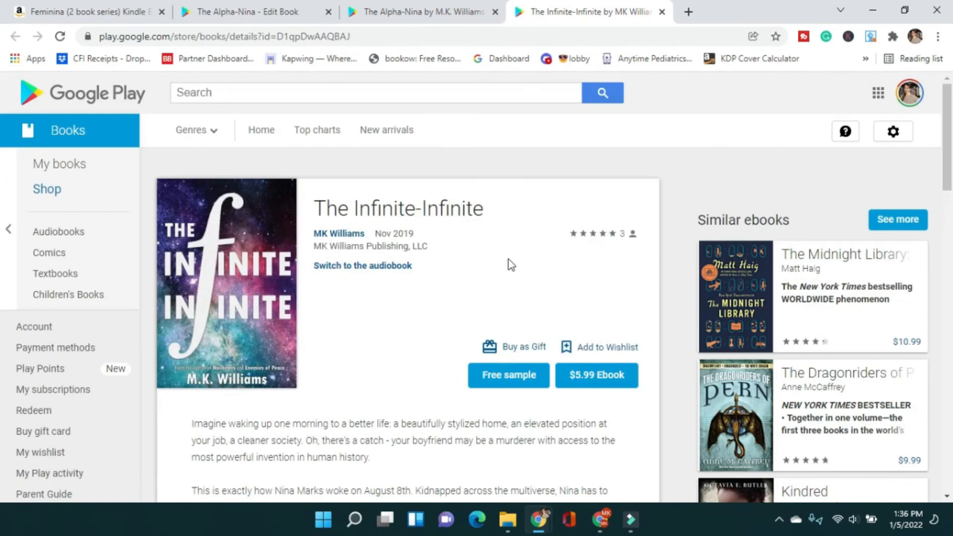
click(347, 267)
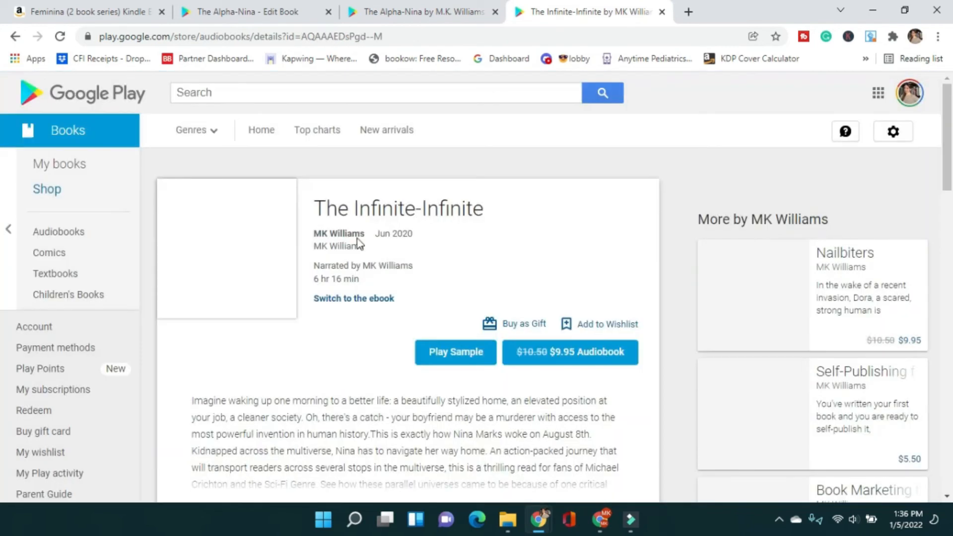